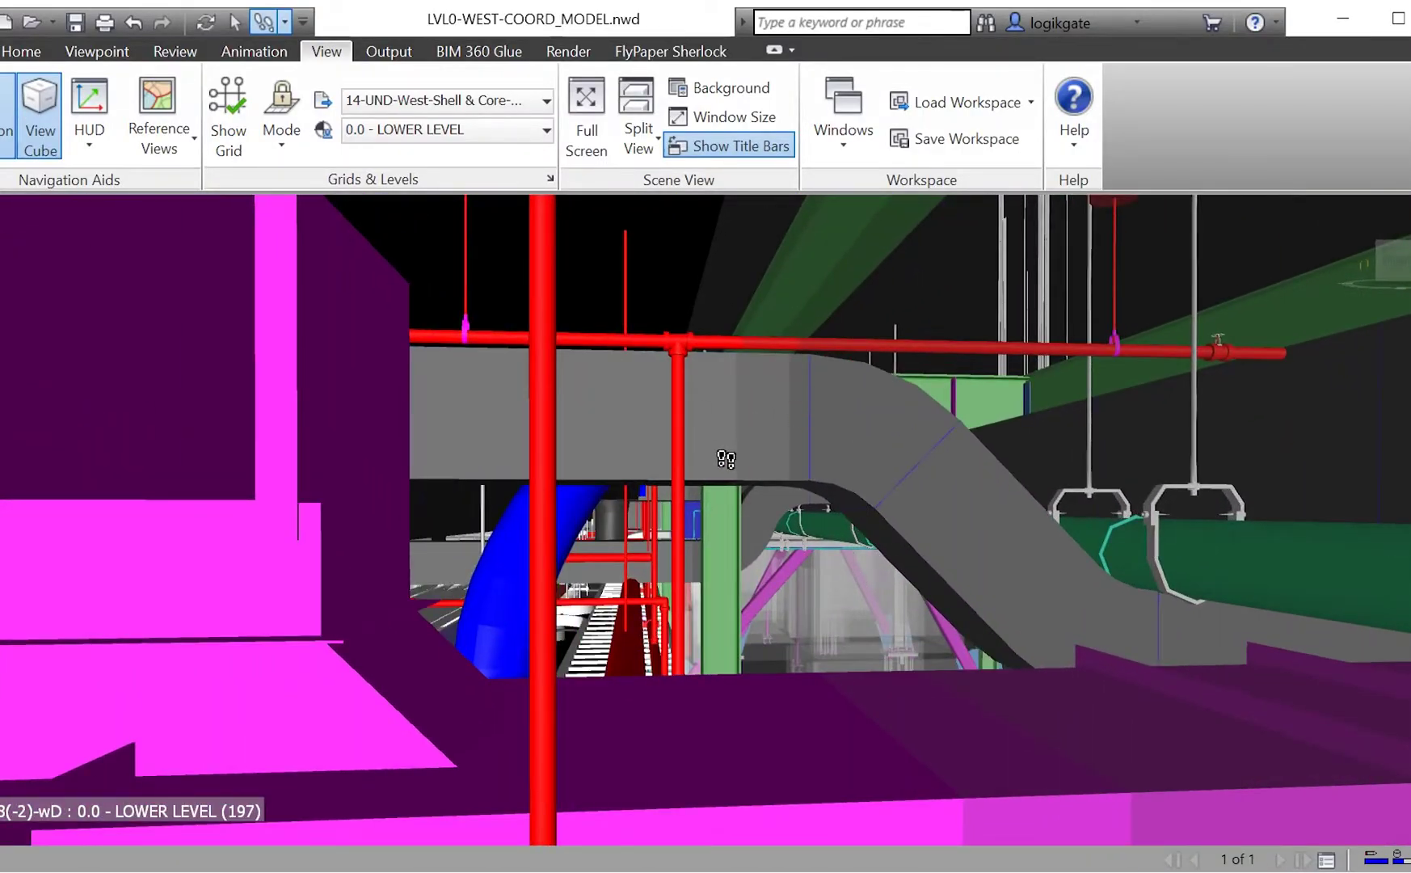
# - Walk forward through the level-0 model toward the grey duct crossing the blue curved duct
pyautogui.moveTo(721, 460); pyautogui.dragTo(661, 375)
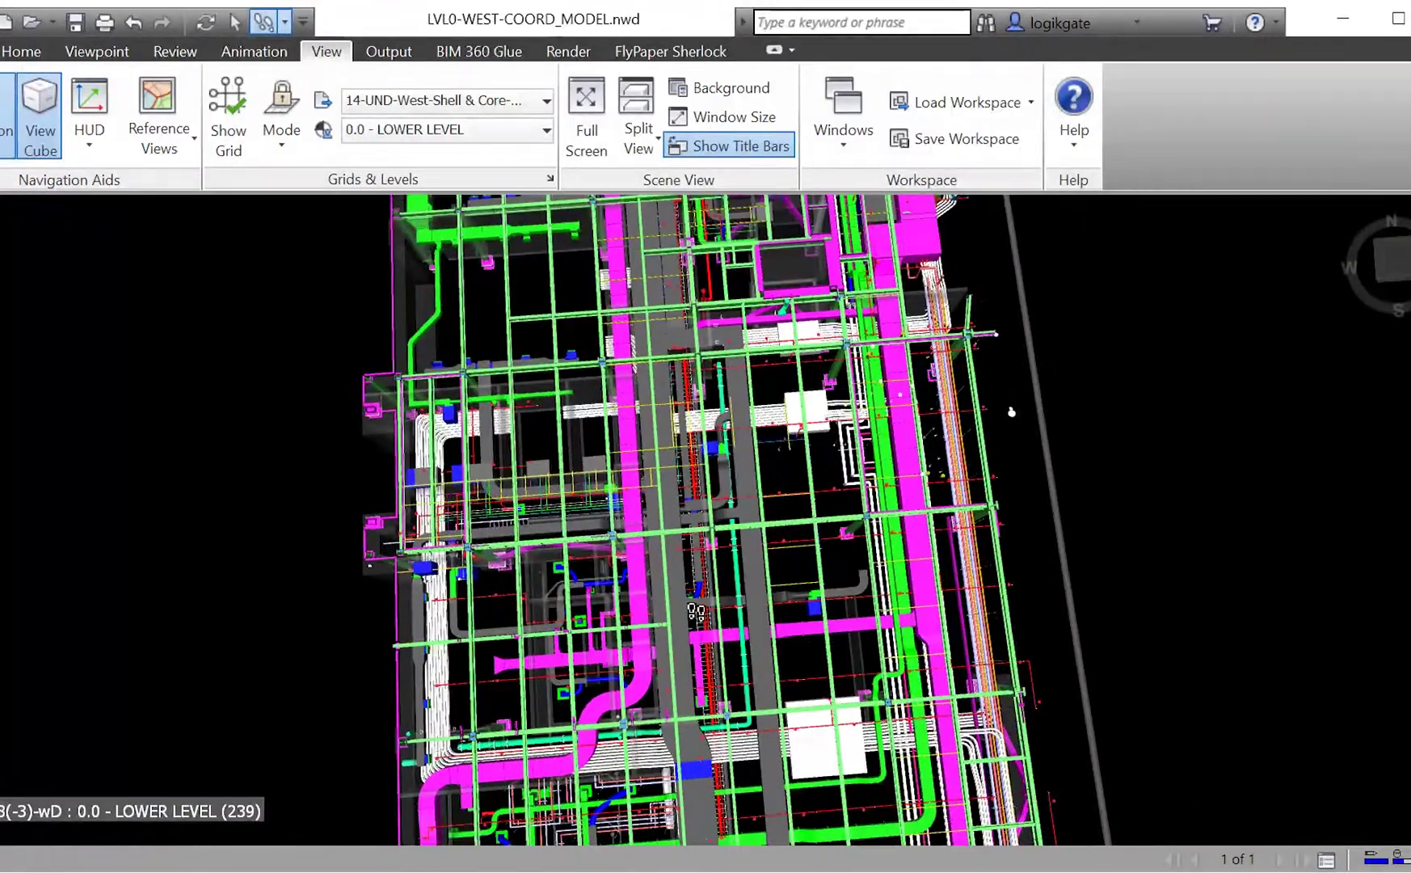
pyautogui.moveTo(707, 558); pyautogui.dragTo(701, 450)
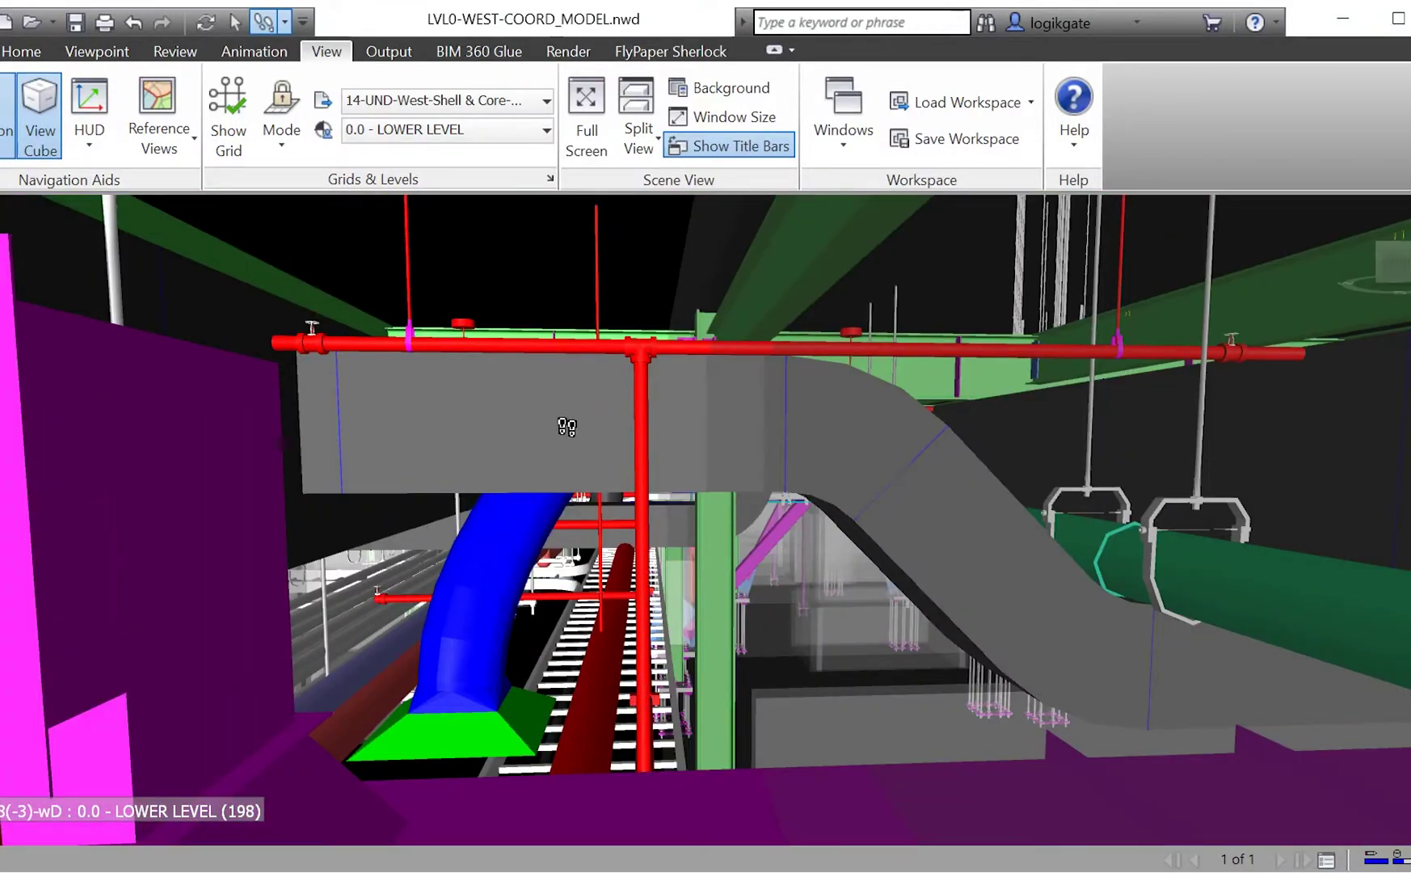
# - Apply Orient > Show In Plan to the grey duct to locate it in a top-down plan
pyautogui.rightClick(566, 426)
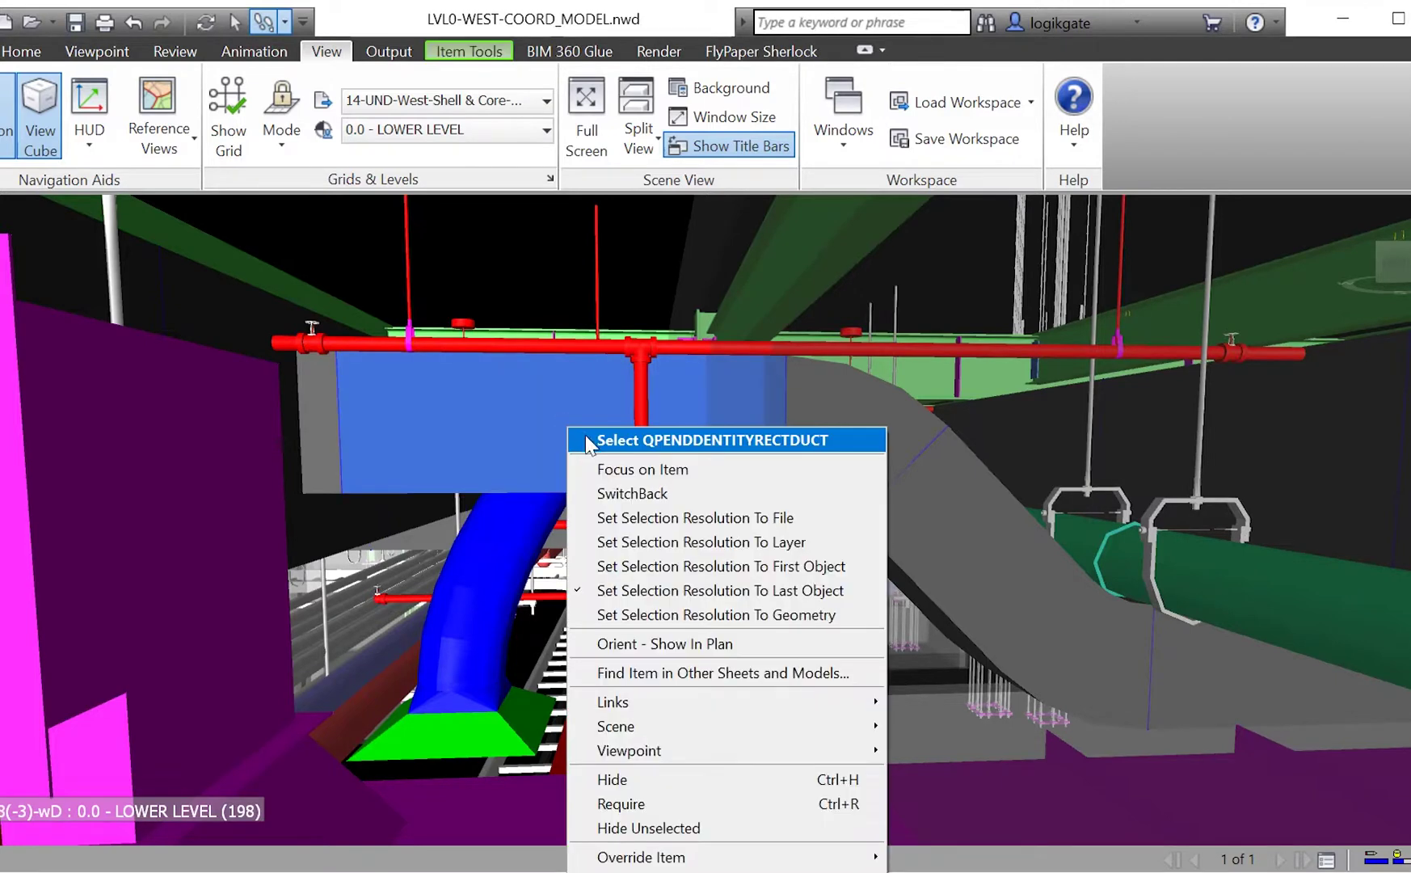
pyautogui.click(670, 644)
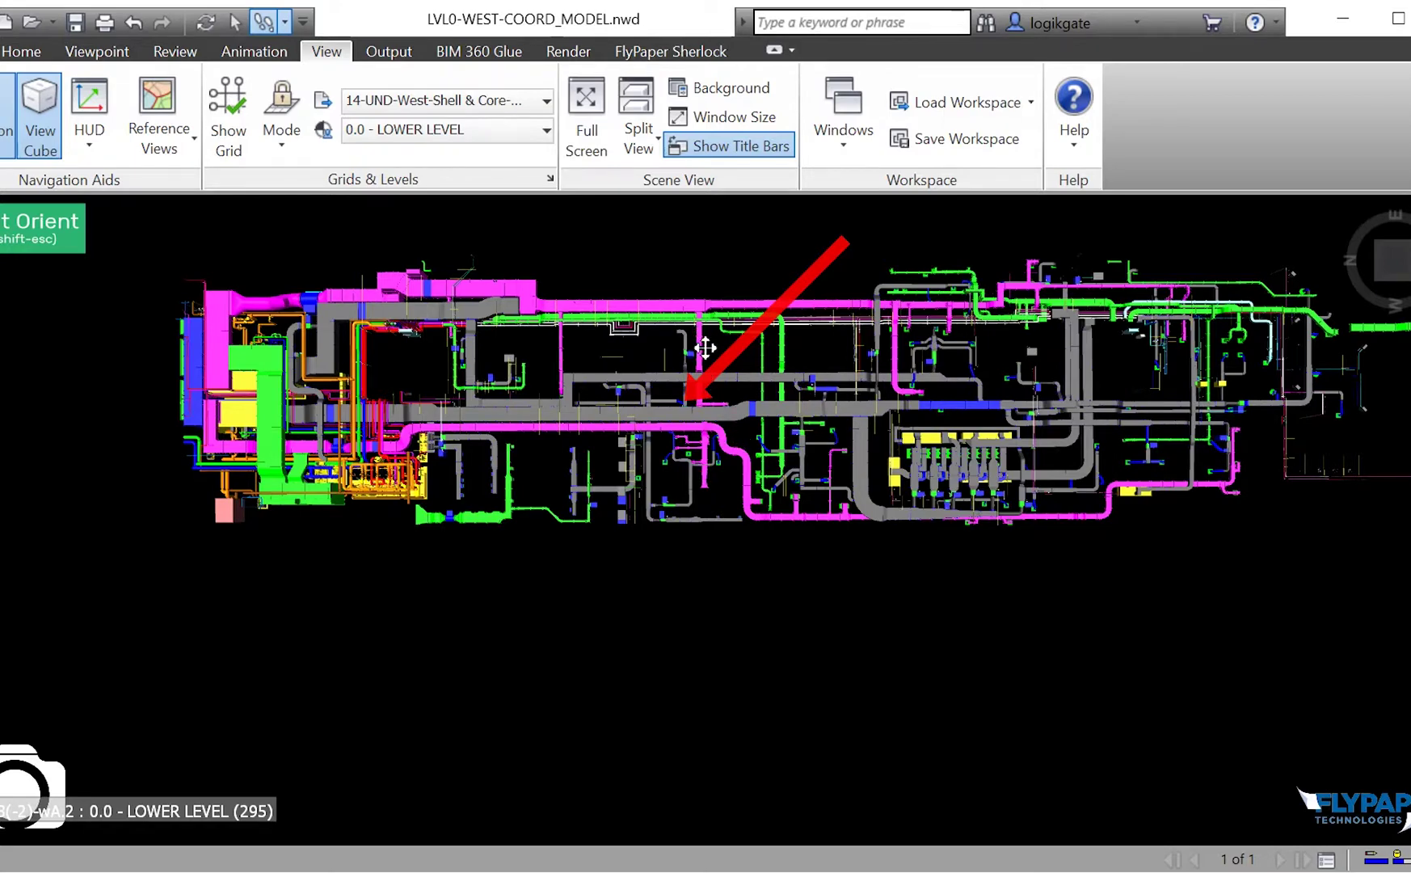
# - Zoom into the plan, toggle the grid on and off, and save viewpoint '2020-10-14 Orient'
pyautogui.moveTo(706, 346); pyautogui.dragTo(703, 620)
pyautogui.click(237, 143)
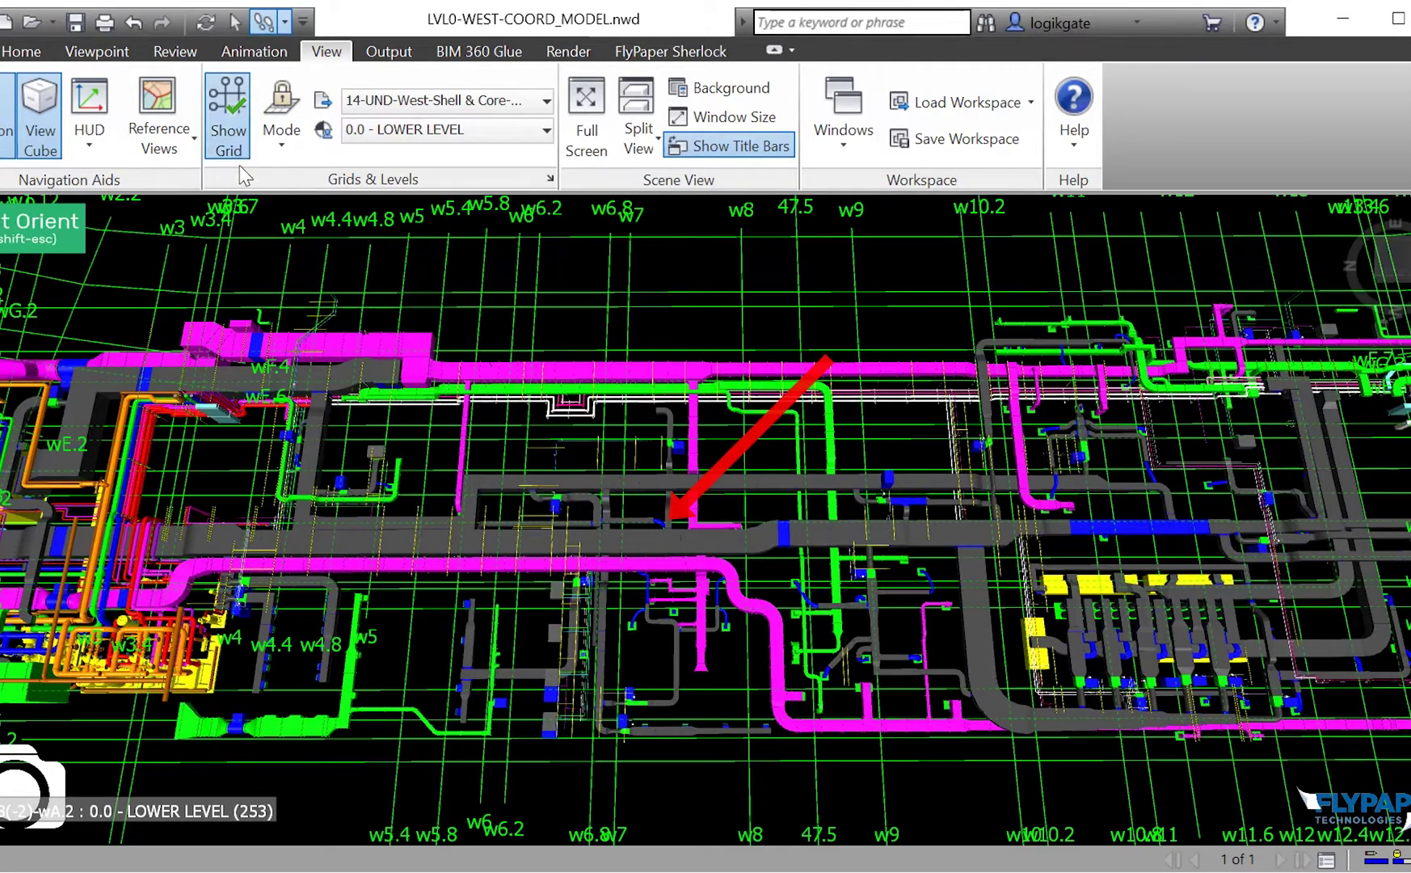
pyautogui.click(237, 142)
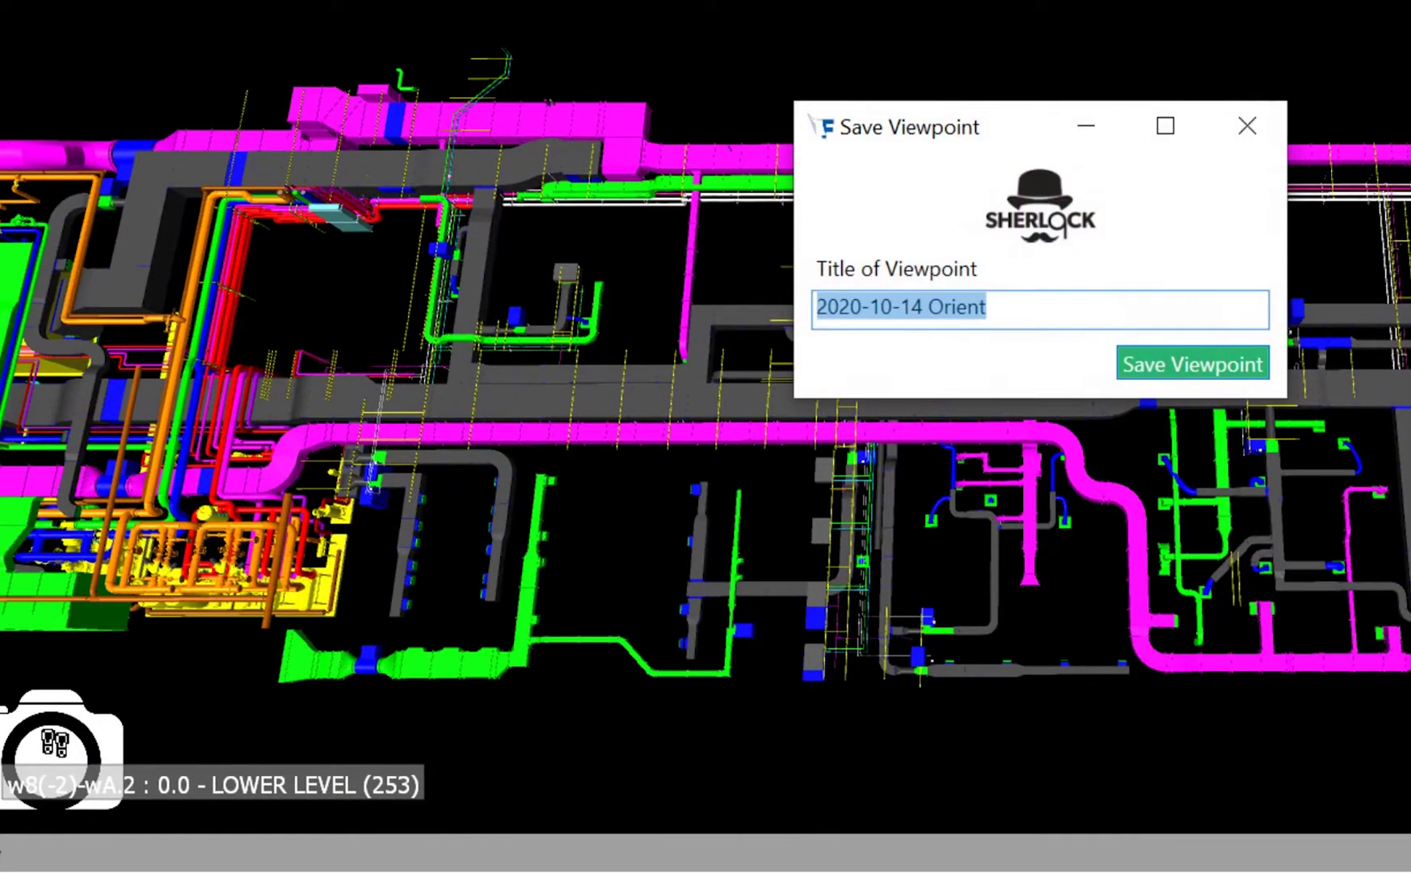
pyautogui.click(1188, 362)
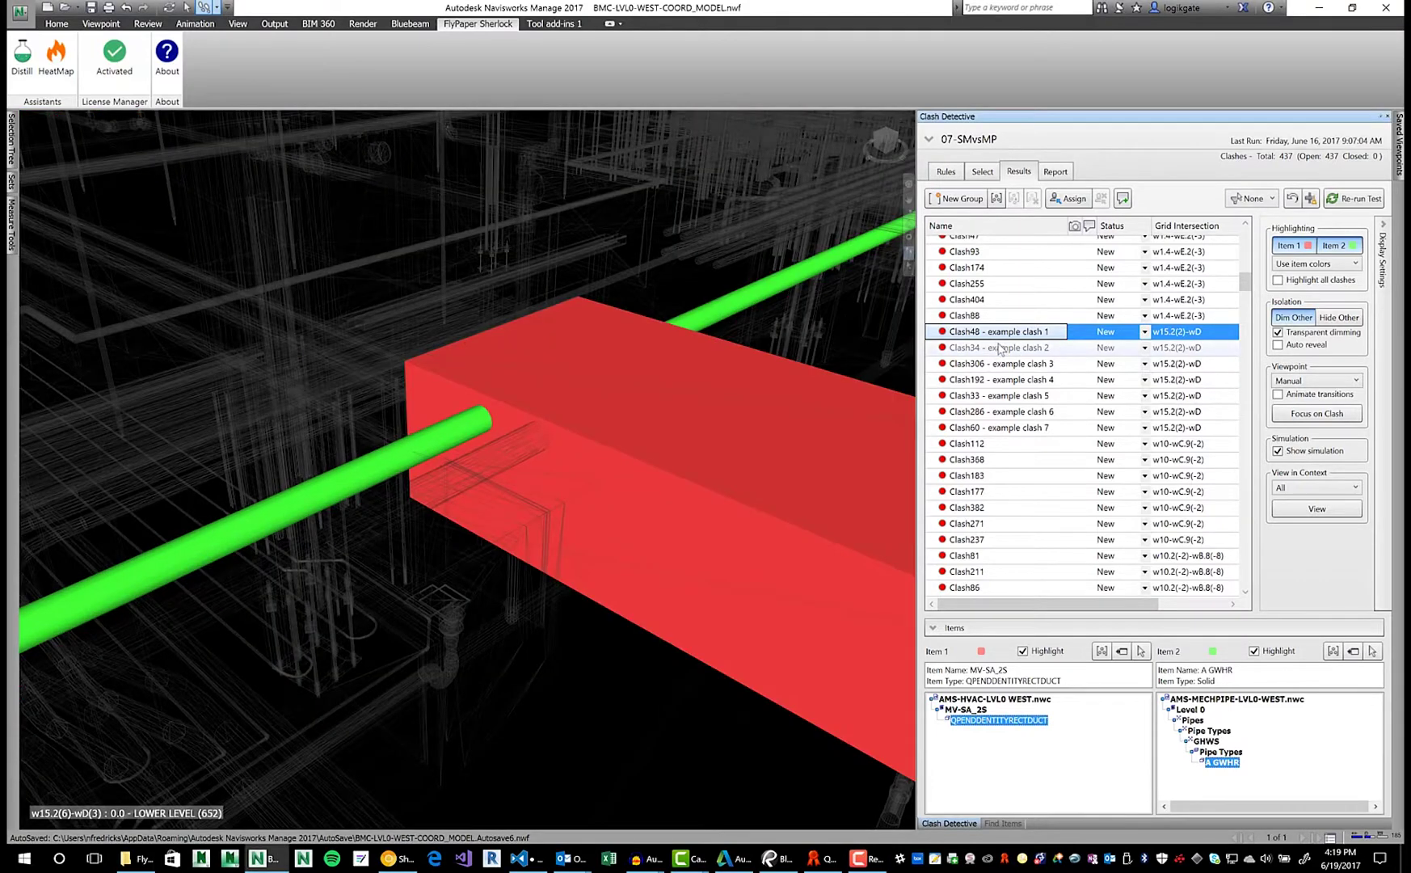
# - Step through example clashes 2–7 of 07-SMvsMP, then turn off Dim Other
pyautogui.click(998, 349)
pyautogui.click(1002, 365)
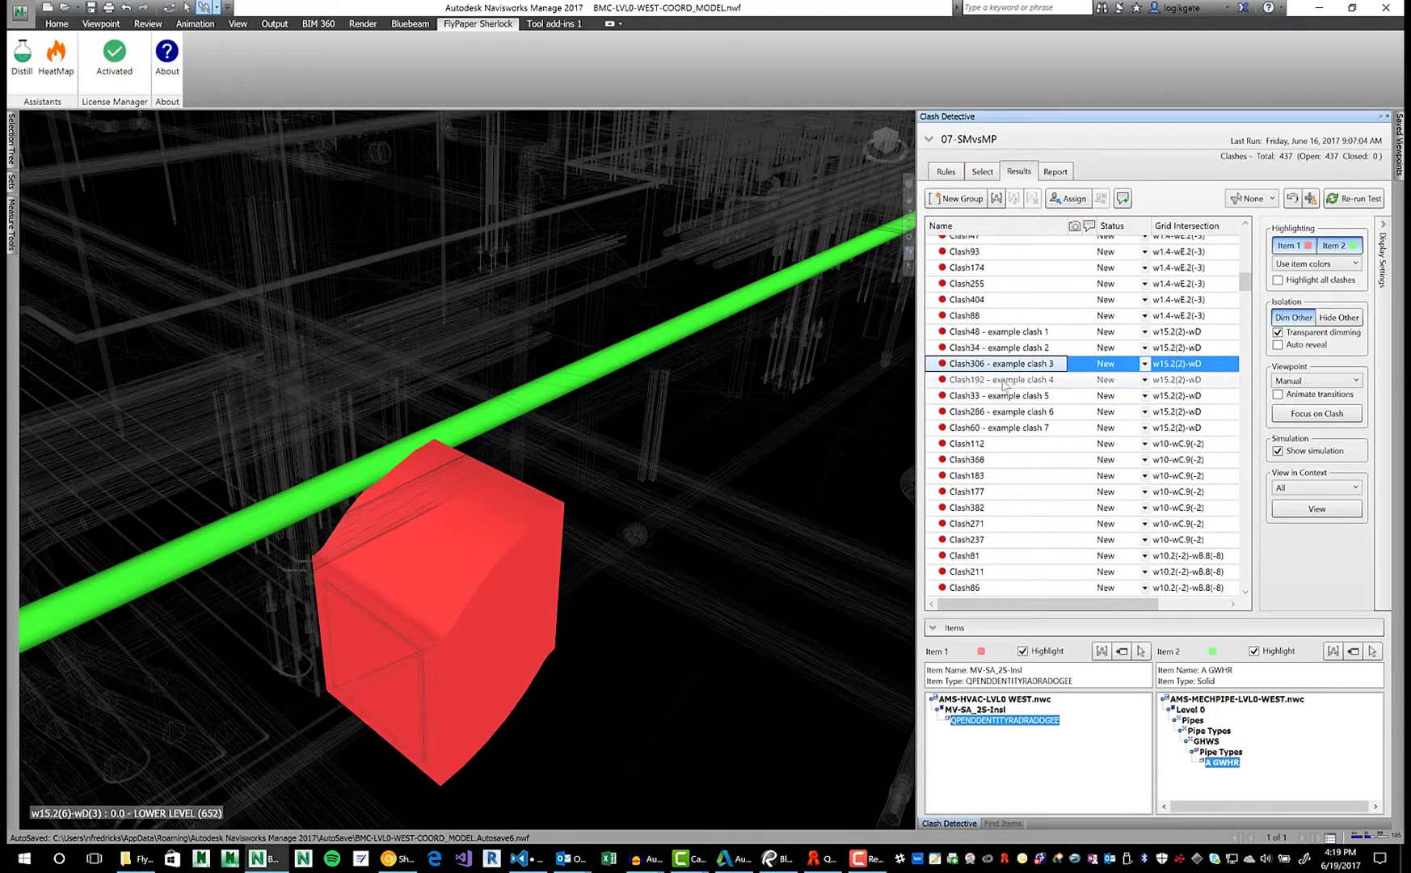
pyautogui.click(1002, 381)
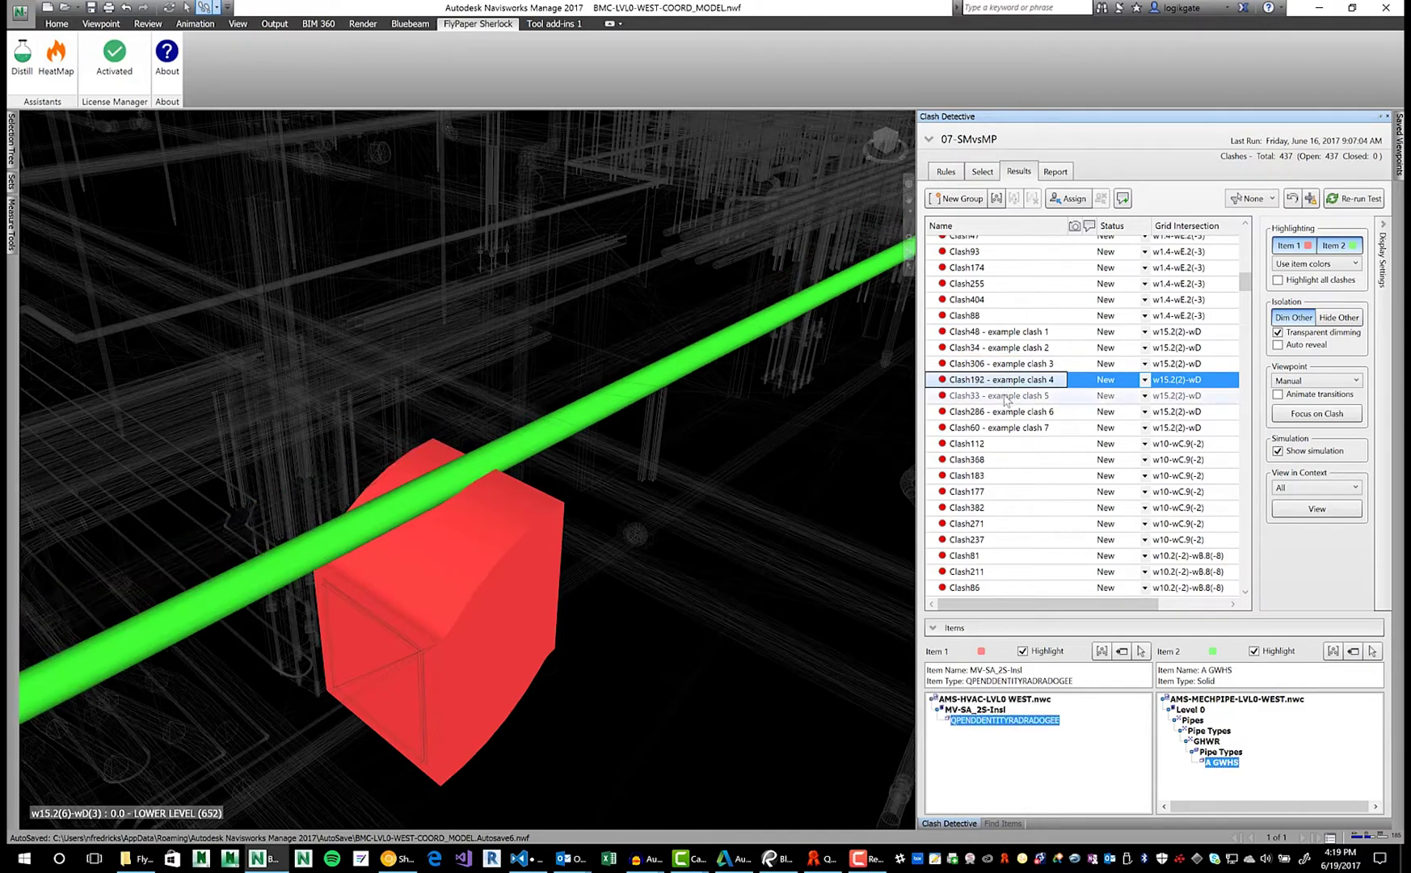
pyautogui.click(1005, 396)
pyautogui.click(1006, 412)
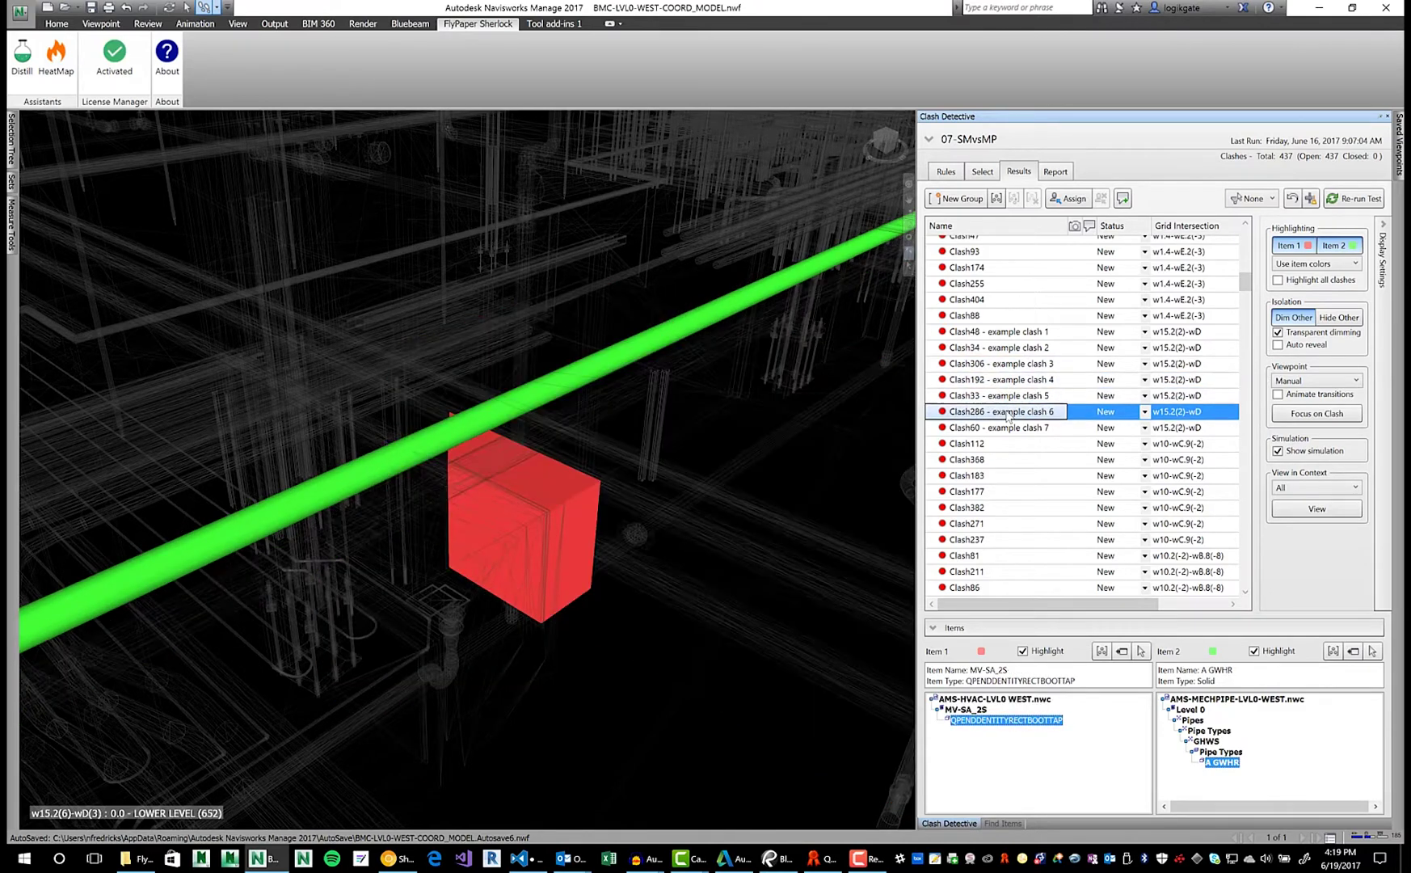
pyautogui.click(1007, 428)
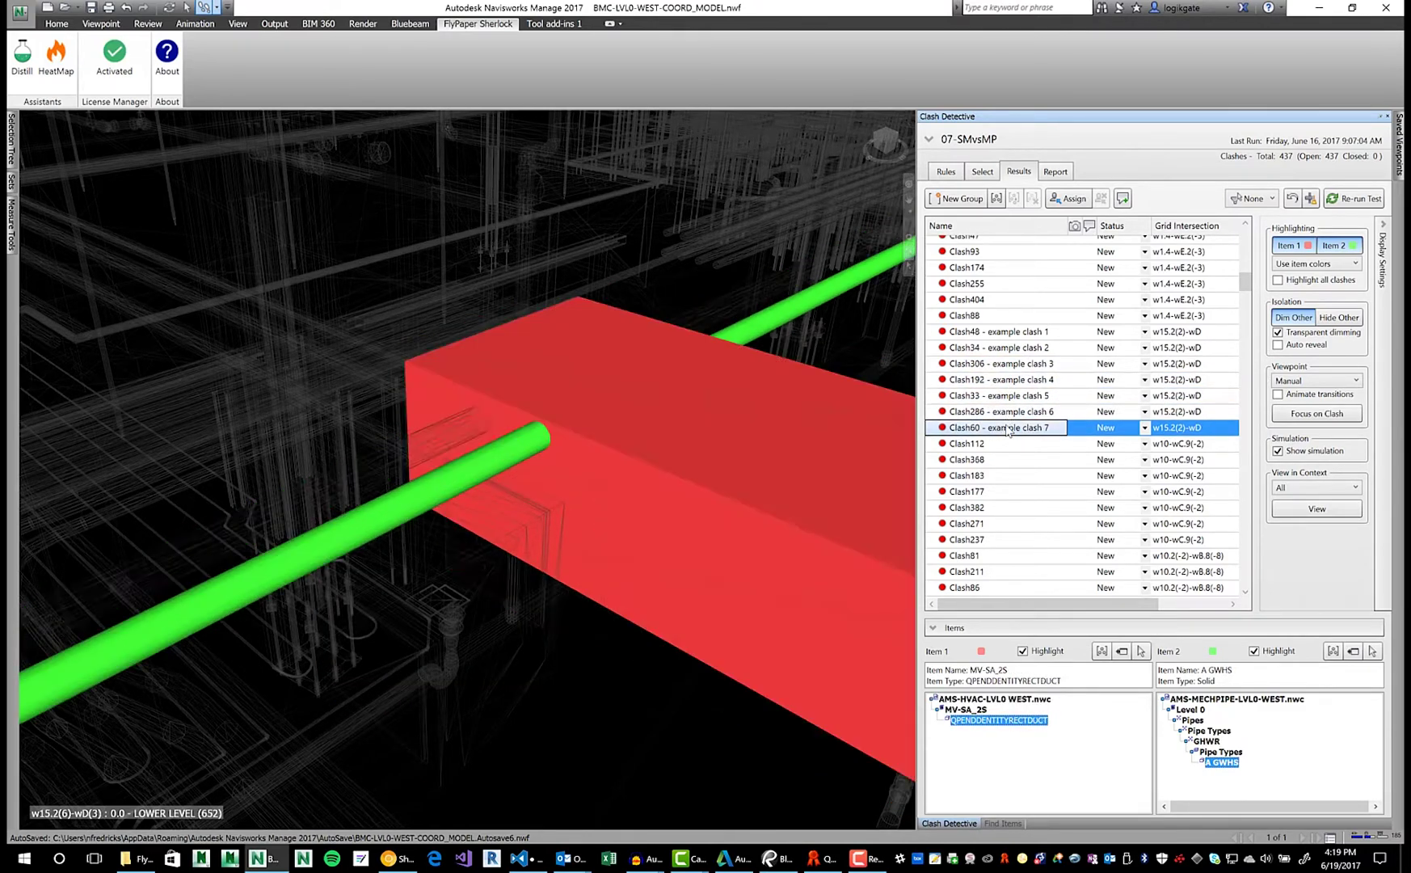
pyautogui.click(1278, 318)
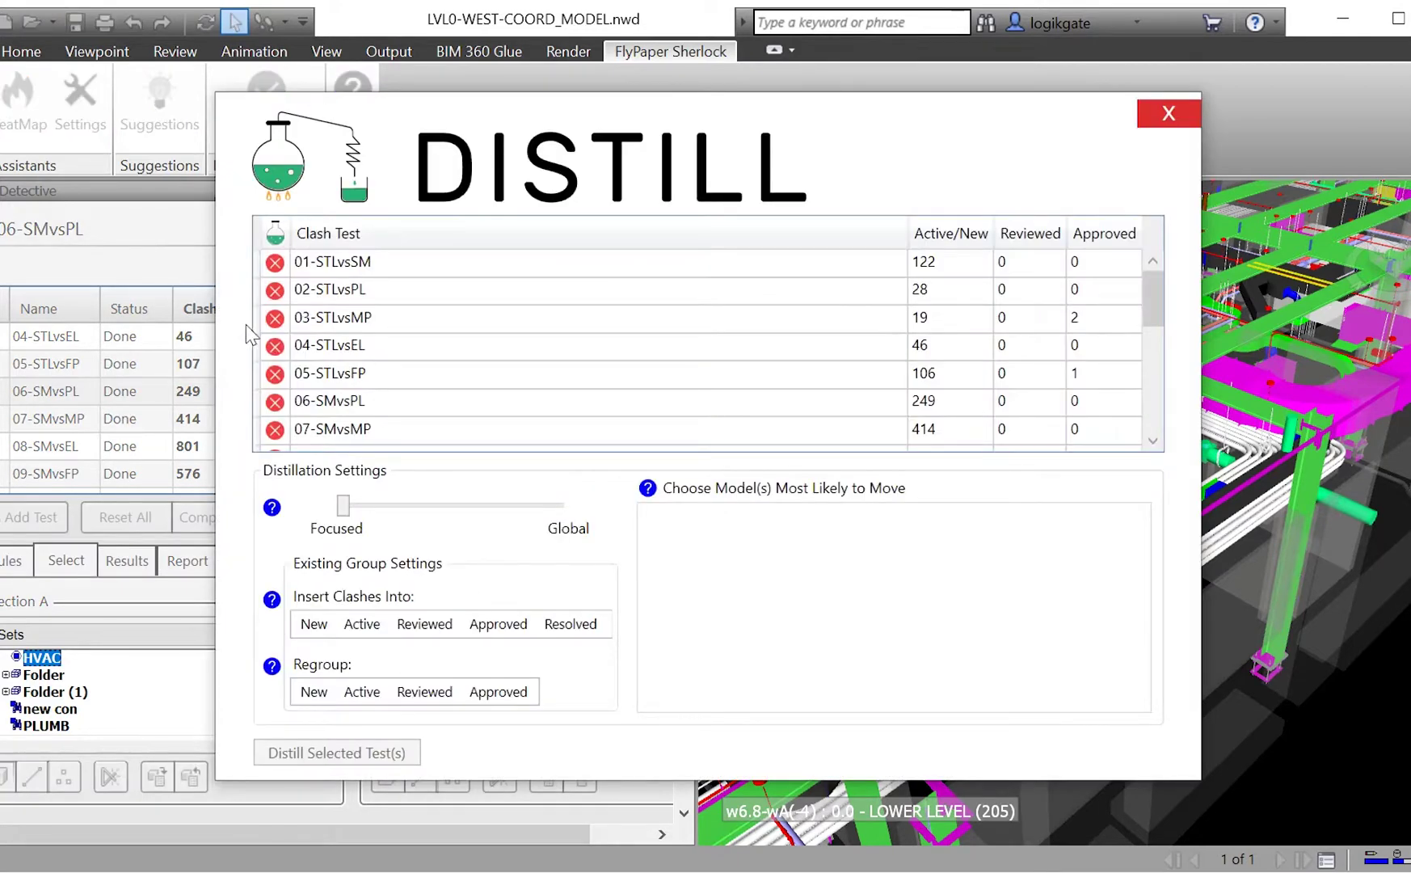
# - Select 06-SMvsPL in the Distill list and nudge the distillation slider toward Focused
pyautogui.click(336, 404)
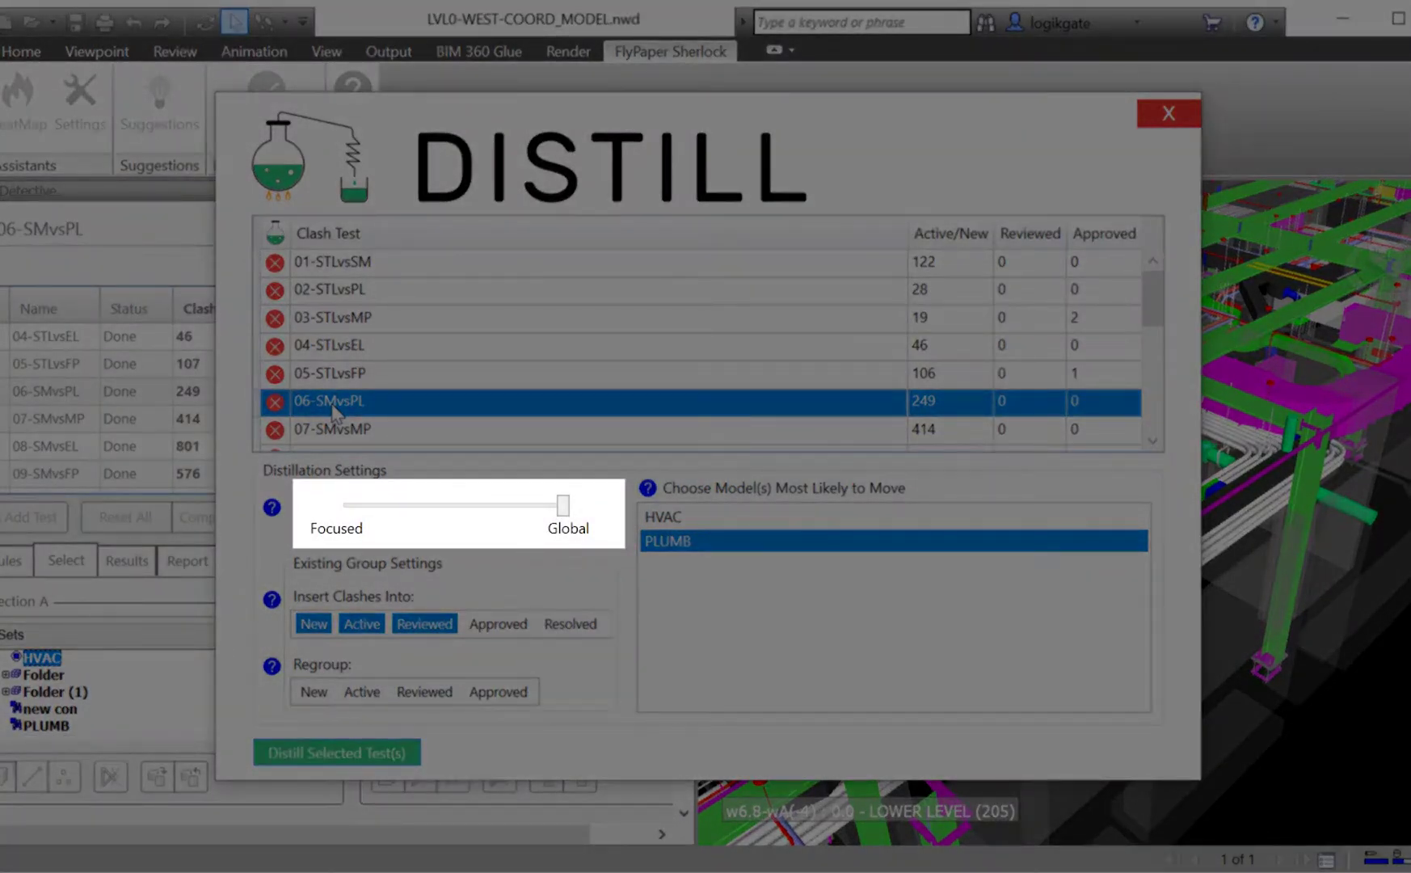
pyautogui.moveTo(564, 507)
pyautogui.mouseDown()
pyautogui.moveTo(423, 515)
pyautogui.moveTo(563, 521)
pyautogui.mouseUp()
pyautogui.moveTo(557, 508); pyautogui.dragTo(570, 521)
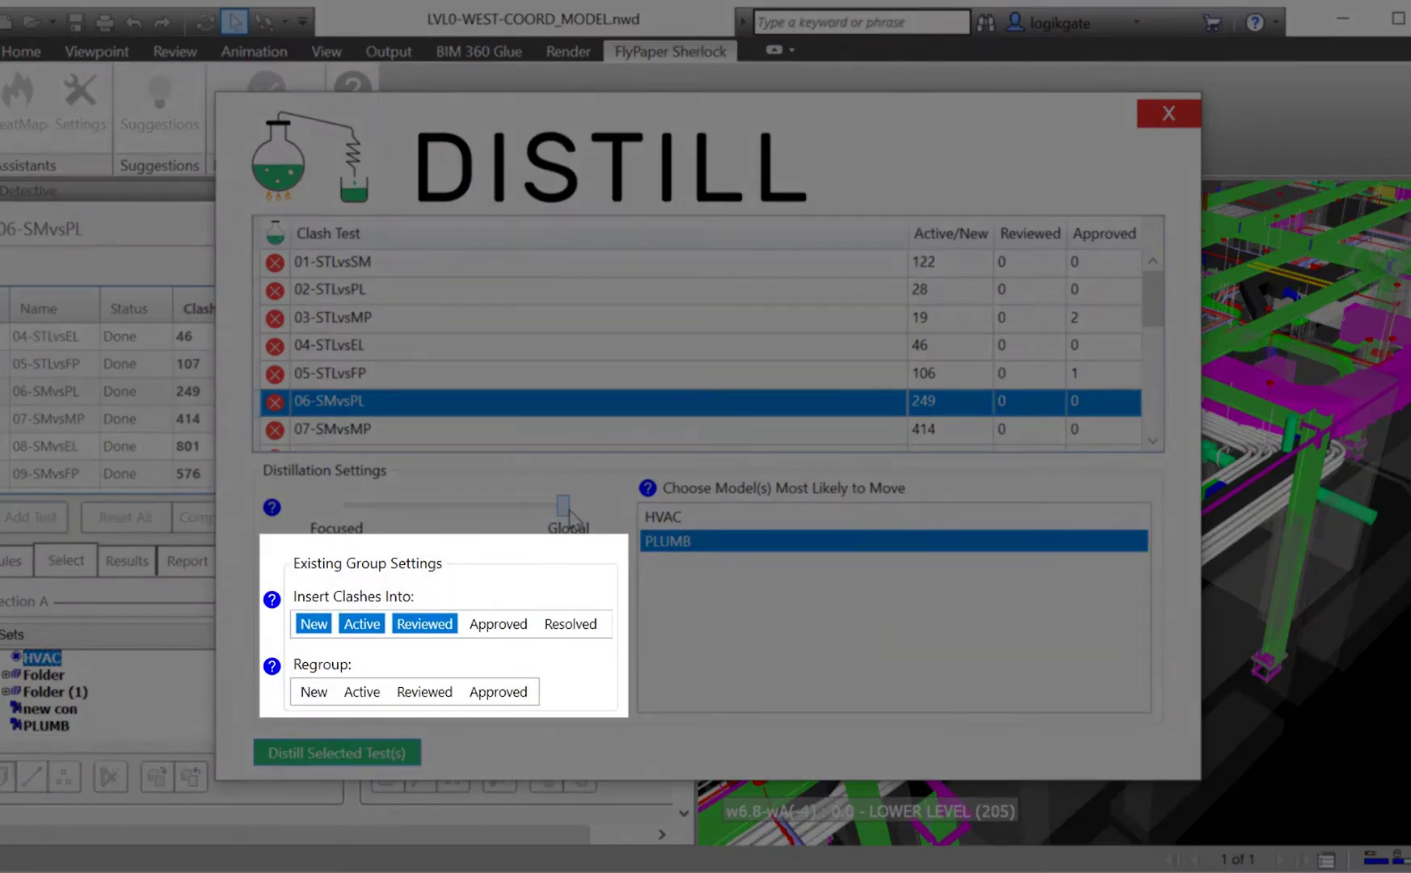
pyautogui.click(311, 695)
pyautogui.click(362, 695)
pyautogui.click(427, 695)
pyautogui.click(513, 696)
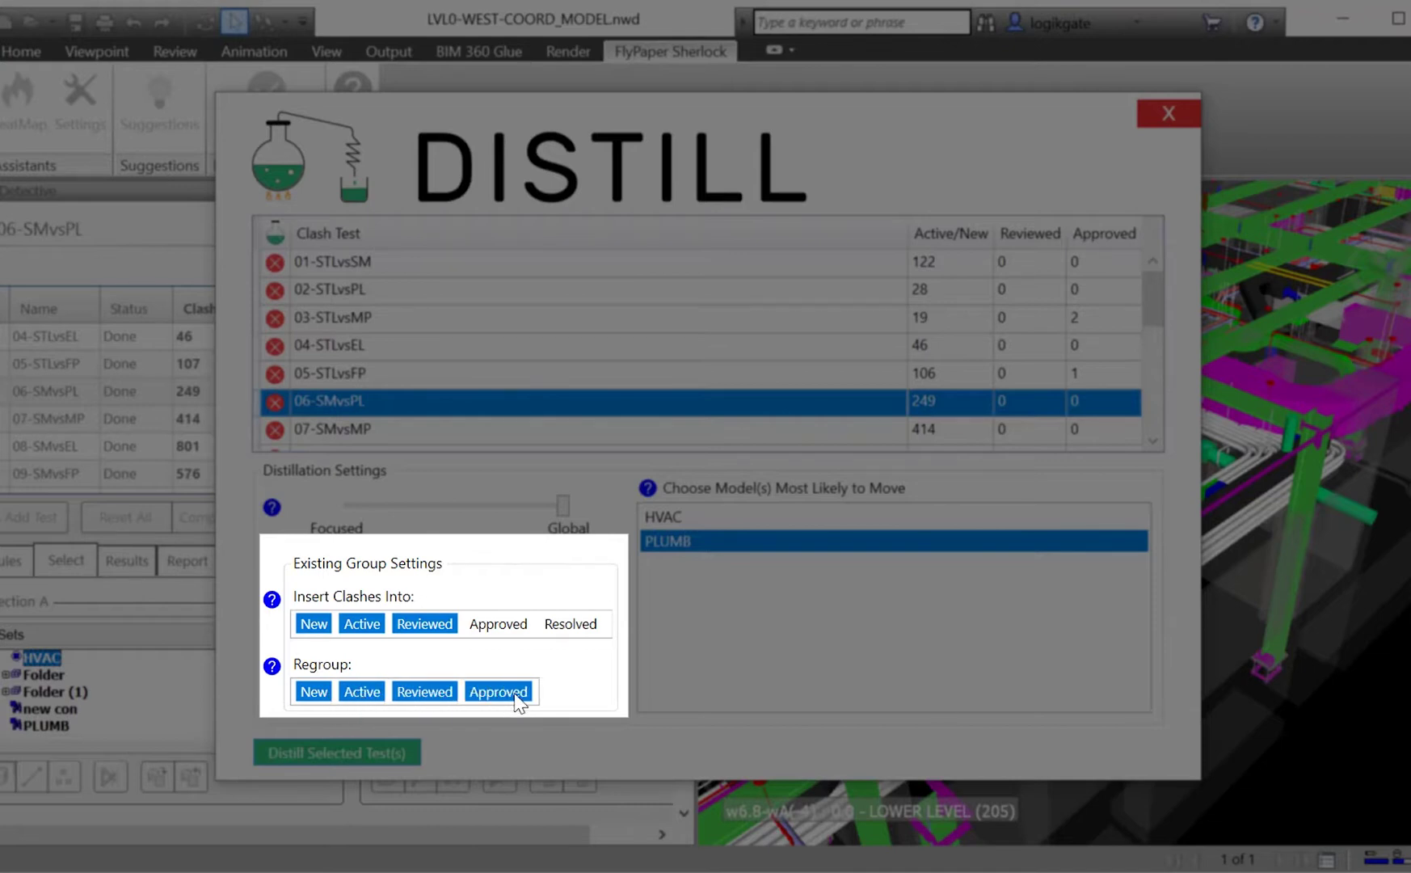
pyautogui.click(514, 695)
pyautogui.click(424, 694)
pyautogui.click(362, 693)
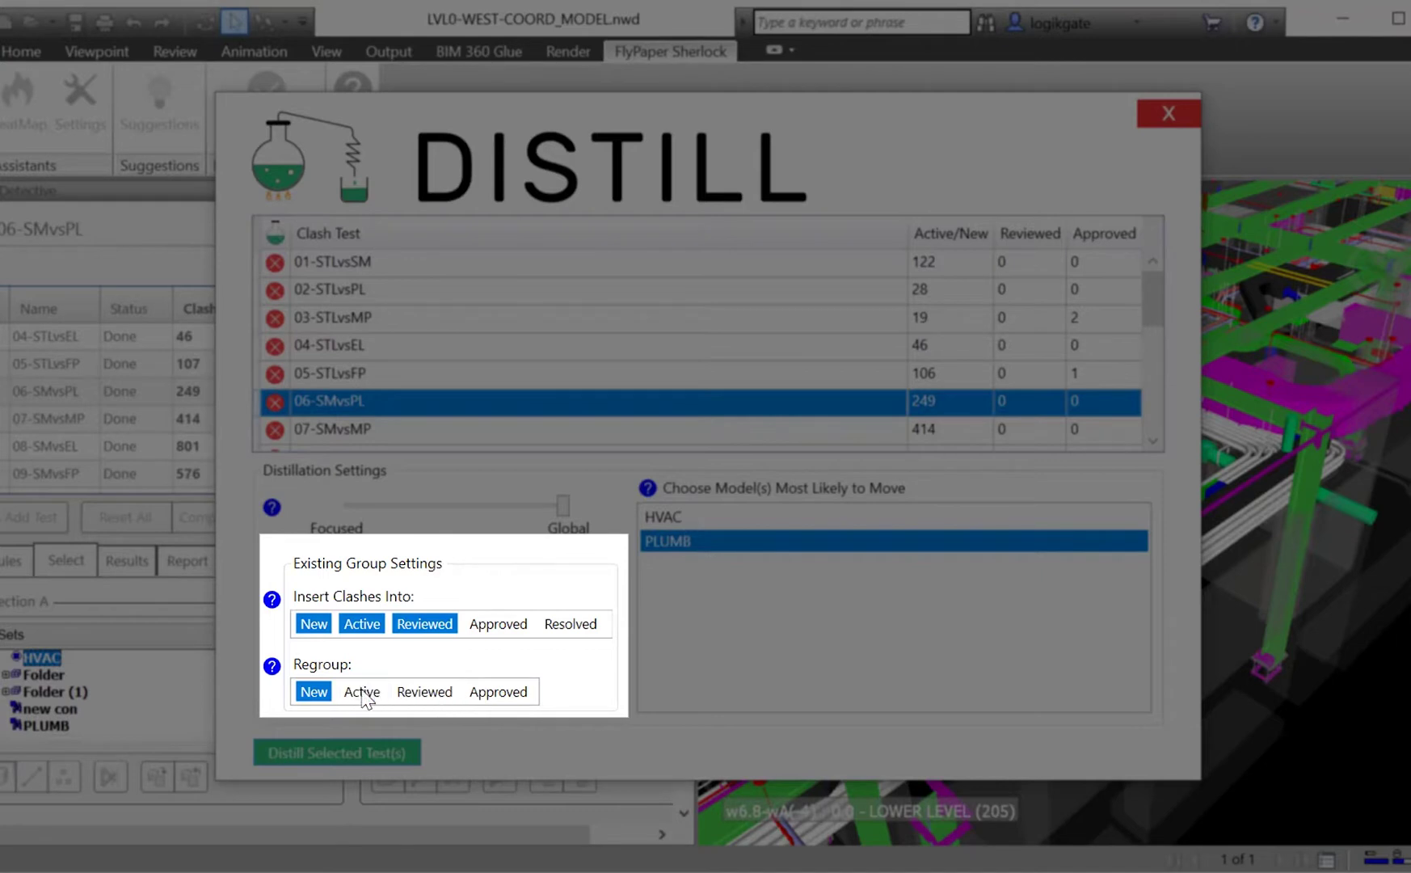
pyautogui.click(314, 695)
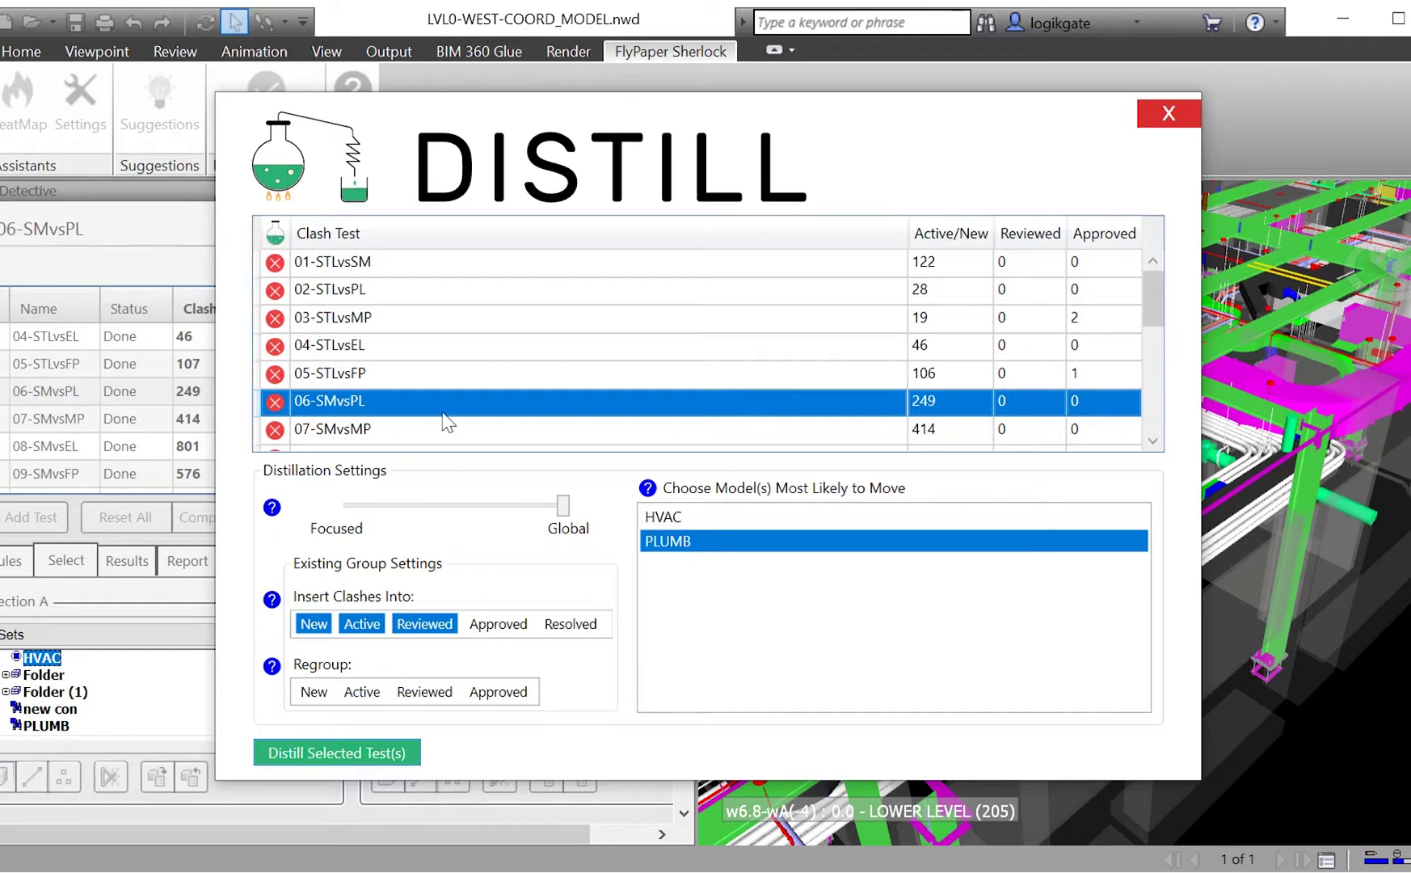
# - Distill every clash test together, reducing 06-SMvsPL to 61 and 07-SMvsMP to 74 clashes
pyautogui.keyDown('shift'); pyautogui.click(408, 282); pyautogui.keyUp('shift')
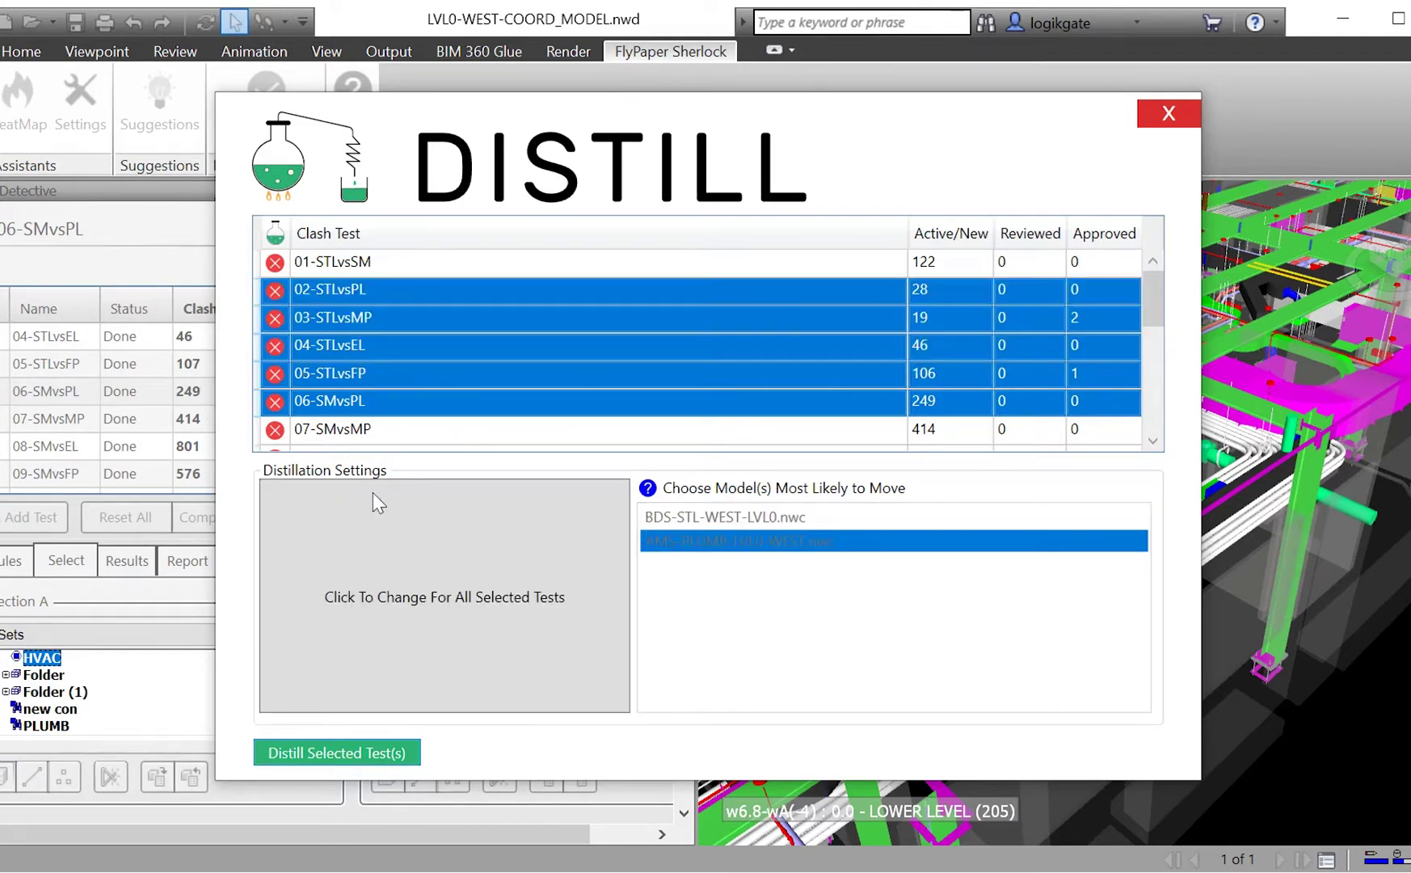
pyautogui.click(365, 606)
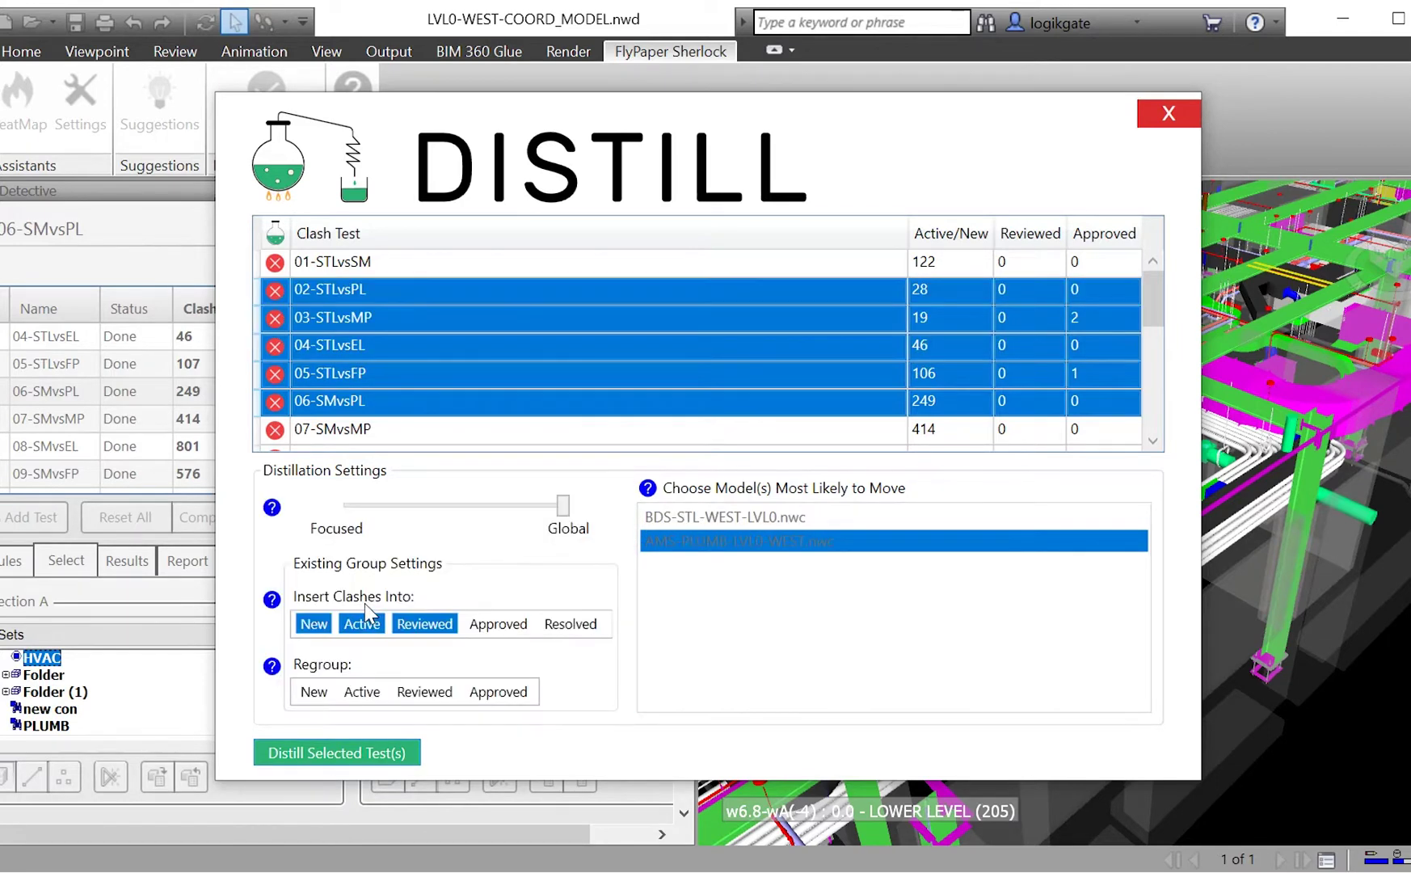
pyautogui.hotkey('ctrl', 'a')
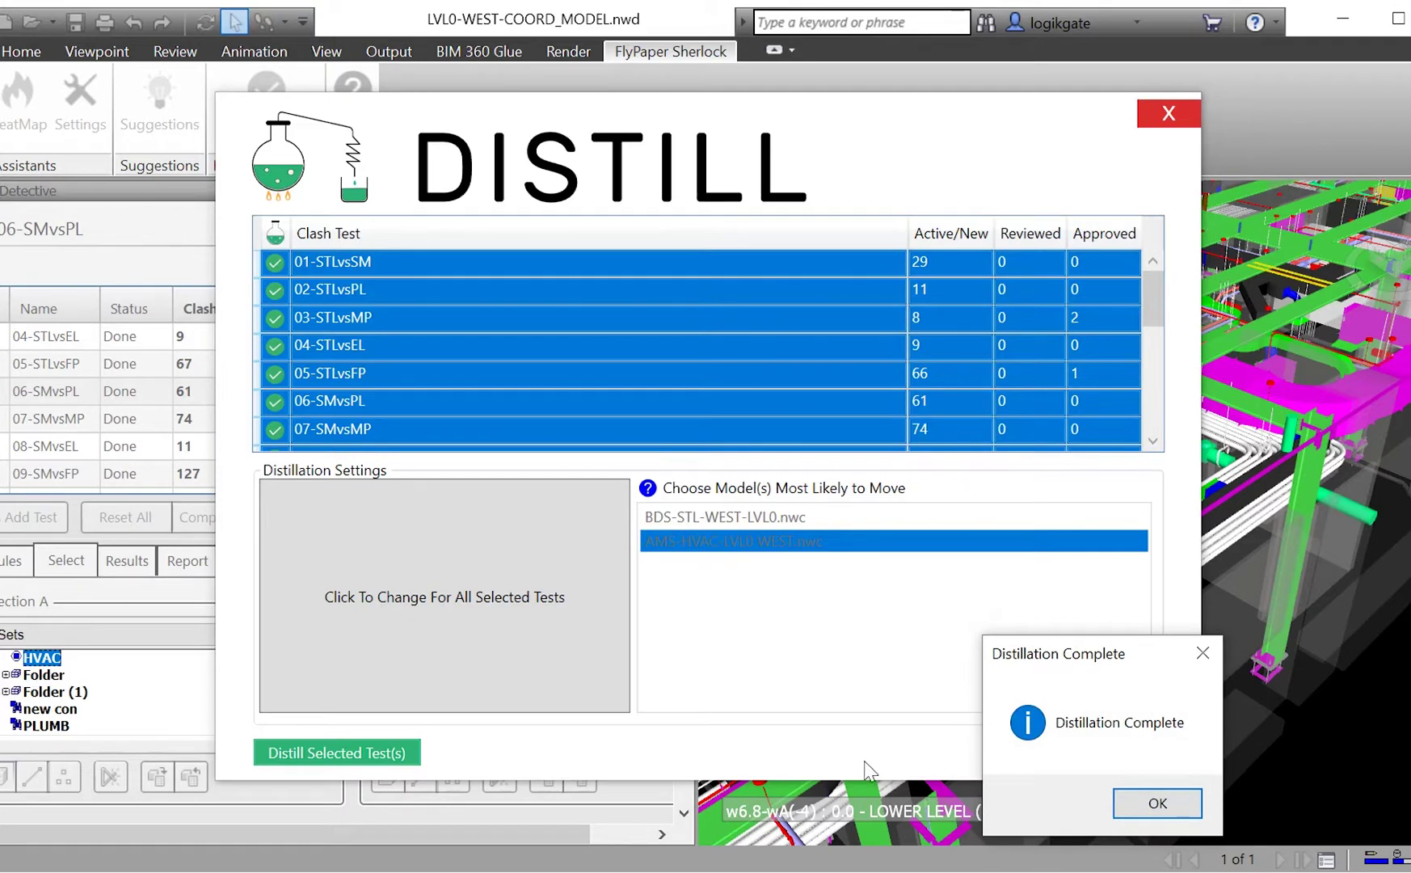
pyautogui.click(1167, 803)
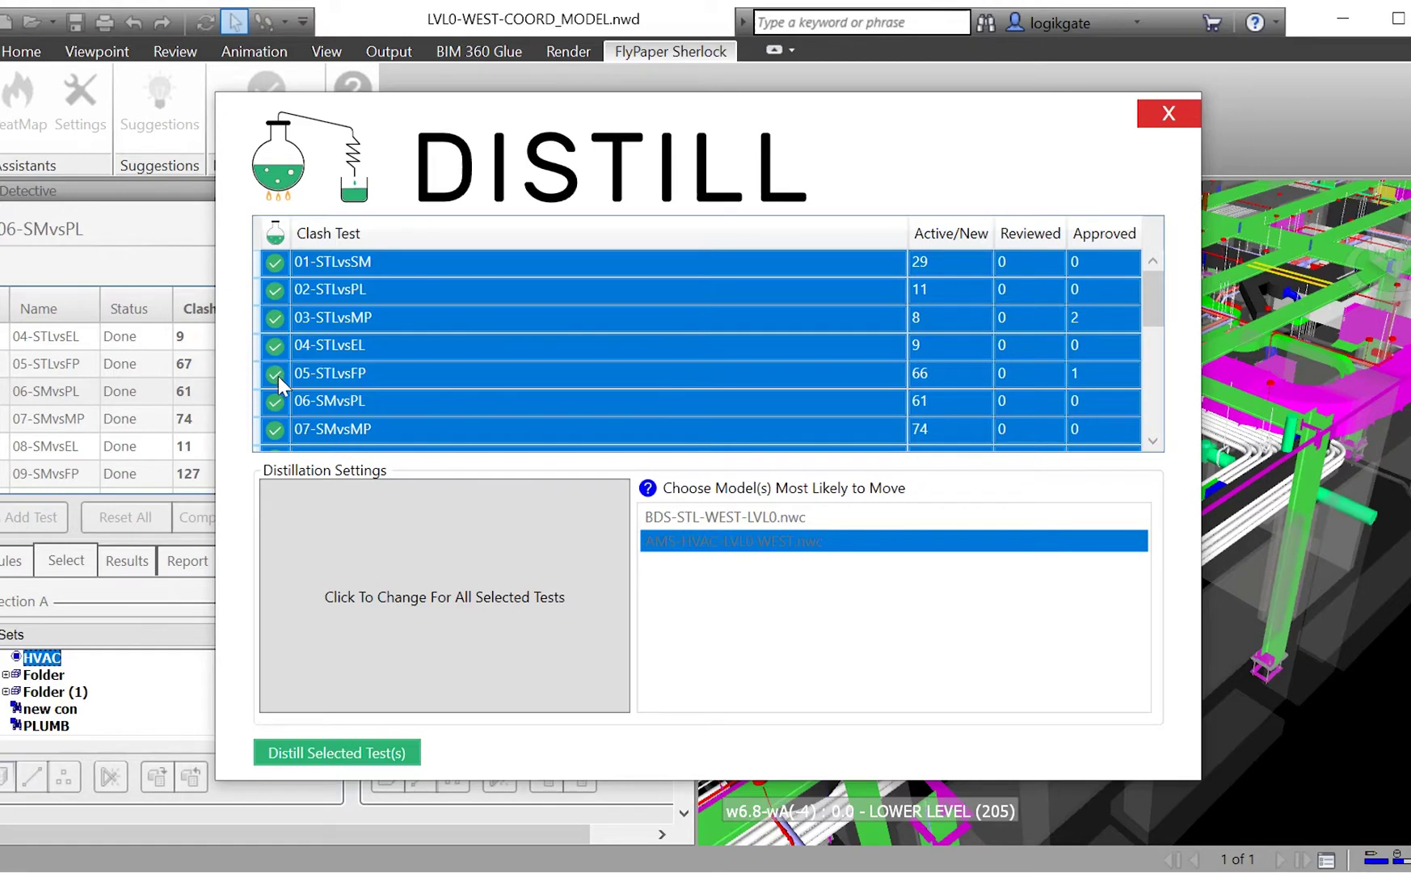
# - Close Distill, show 06-SMvsPL's results, expand Group 756 and enlarge the results pane
pyautogui.click(1168, 113)
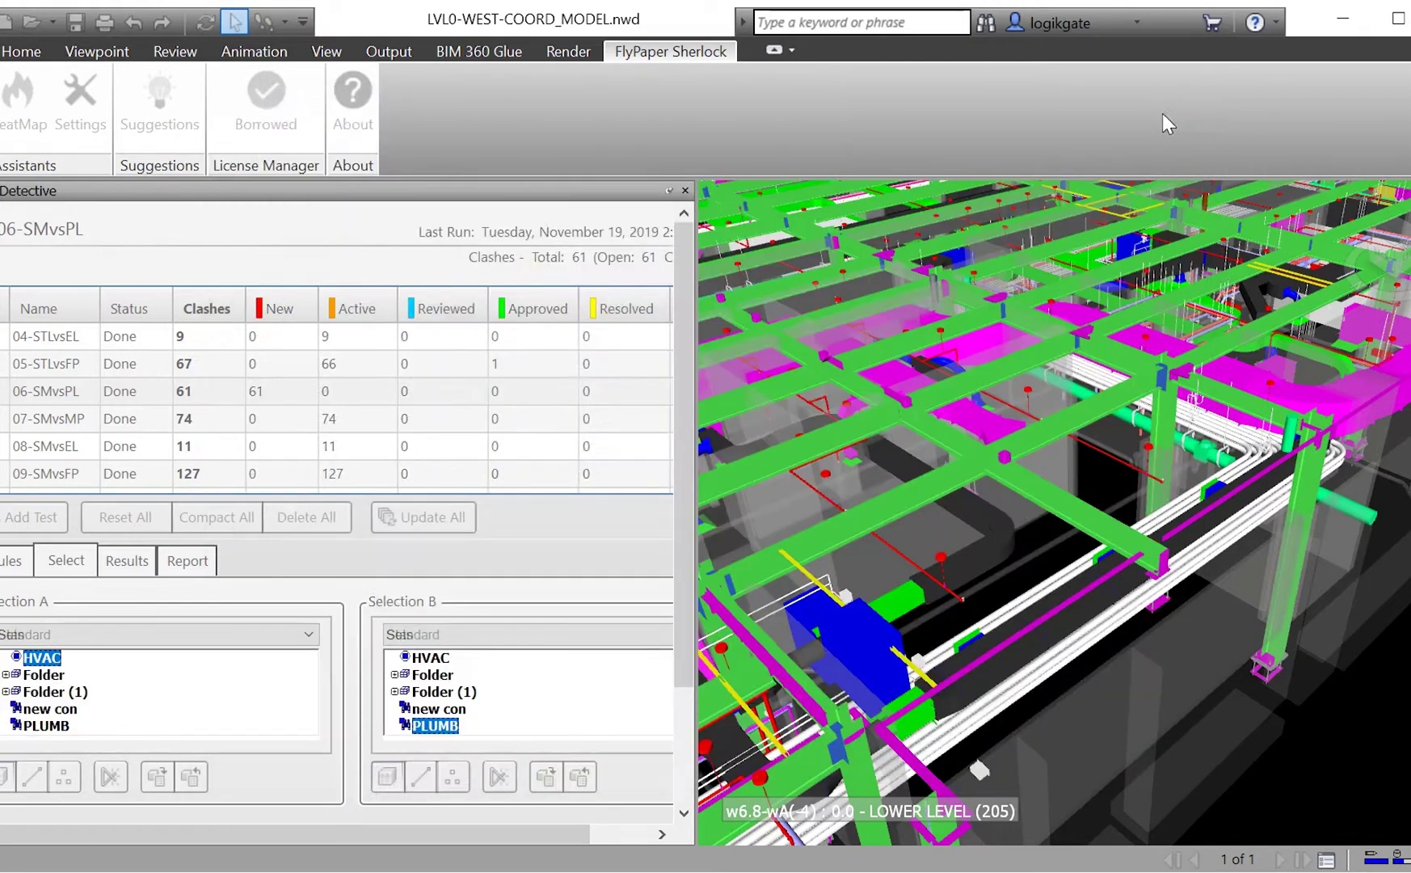
pyautogui.click(44, 395)
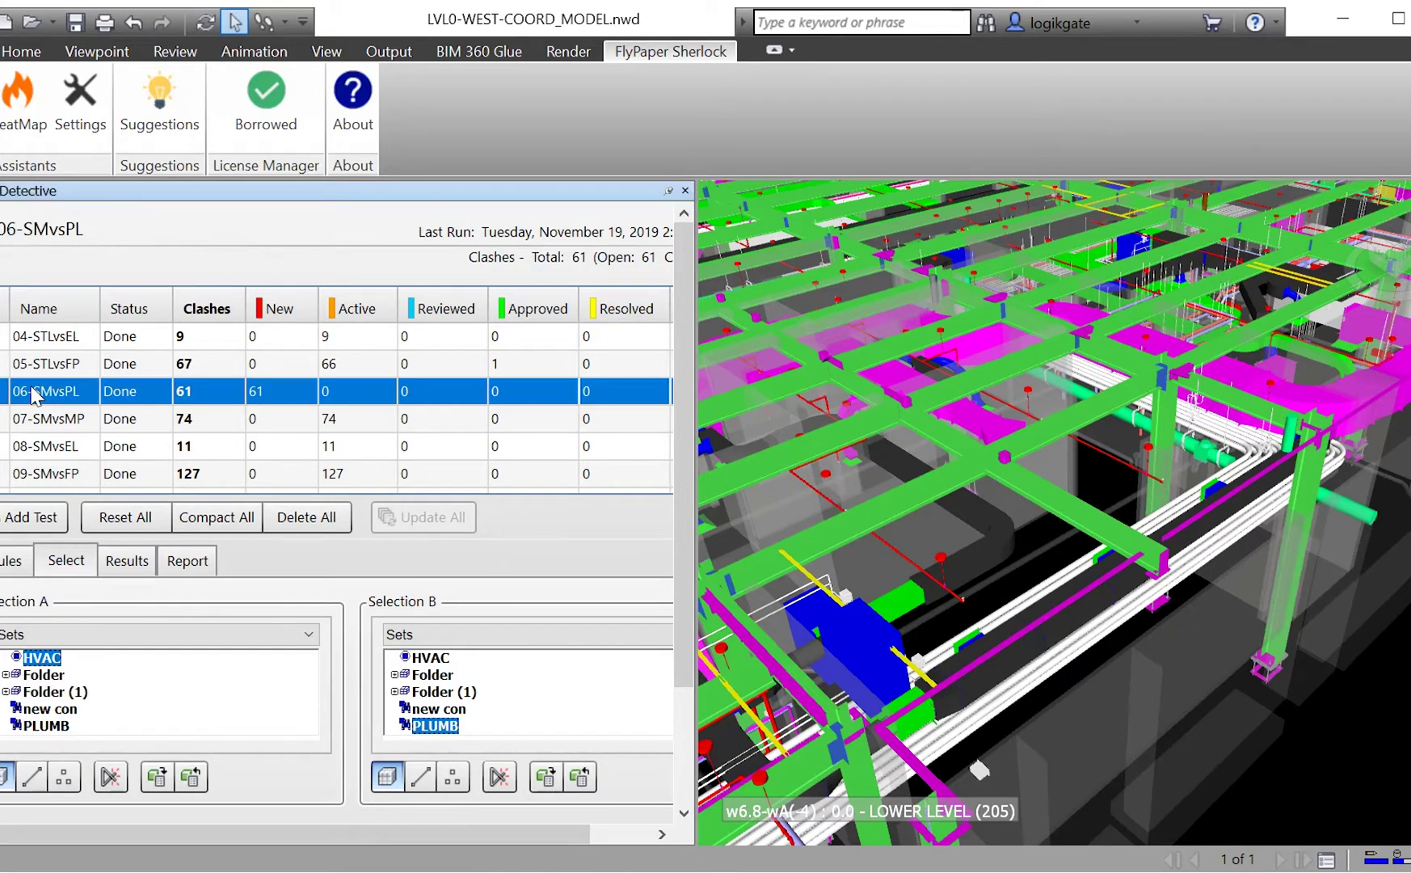
pyautogui.click(129, 560)
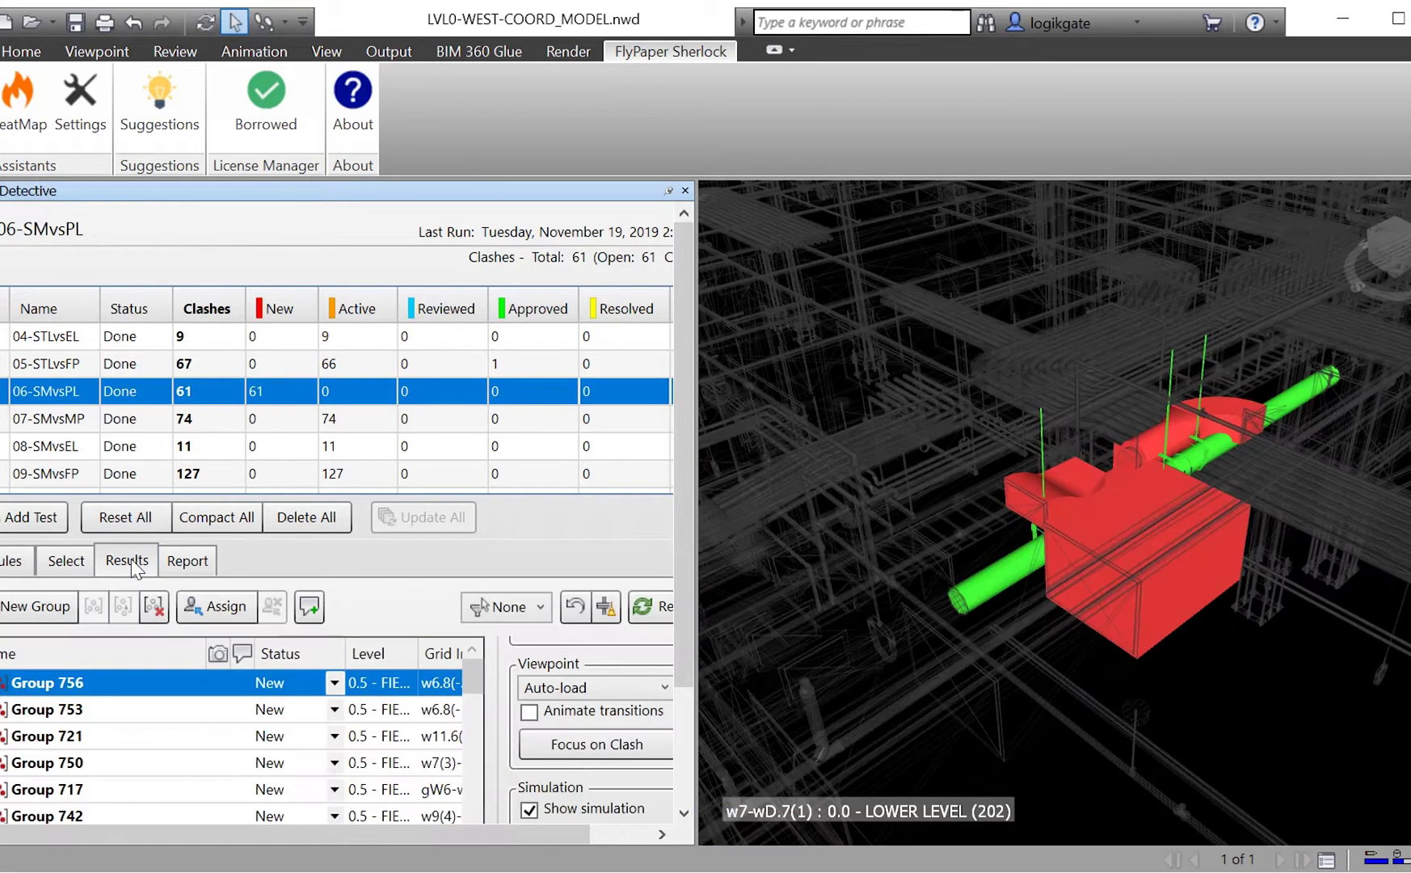
pyautogui.doubleClick(78, 685)
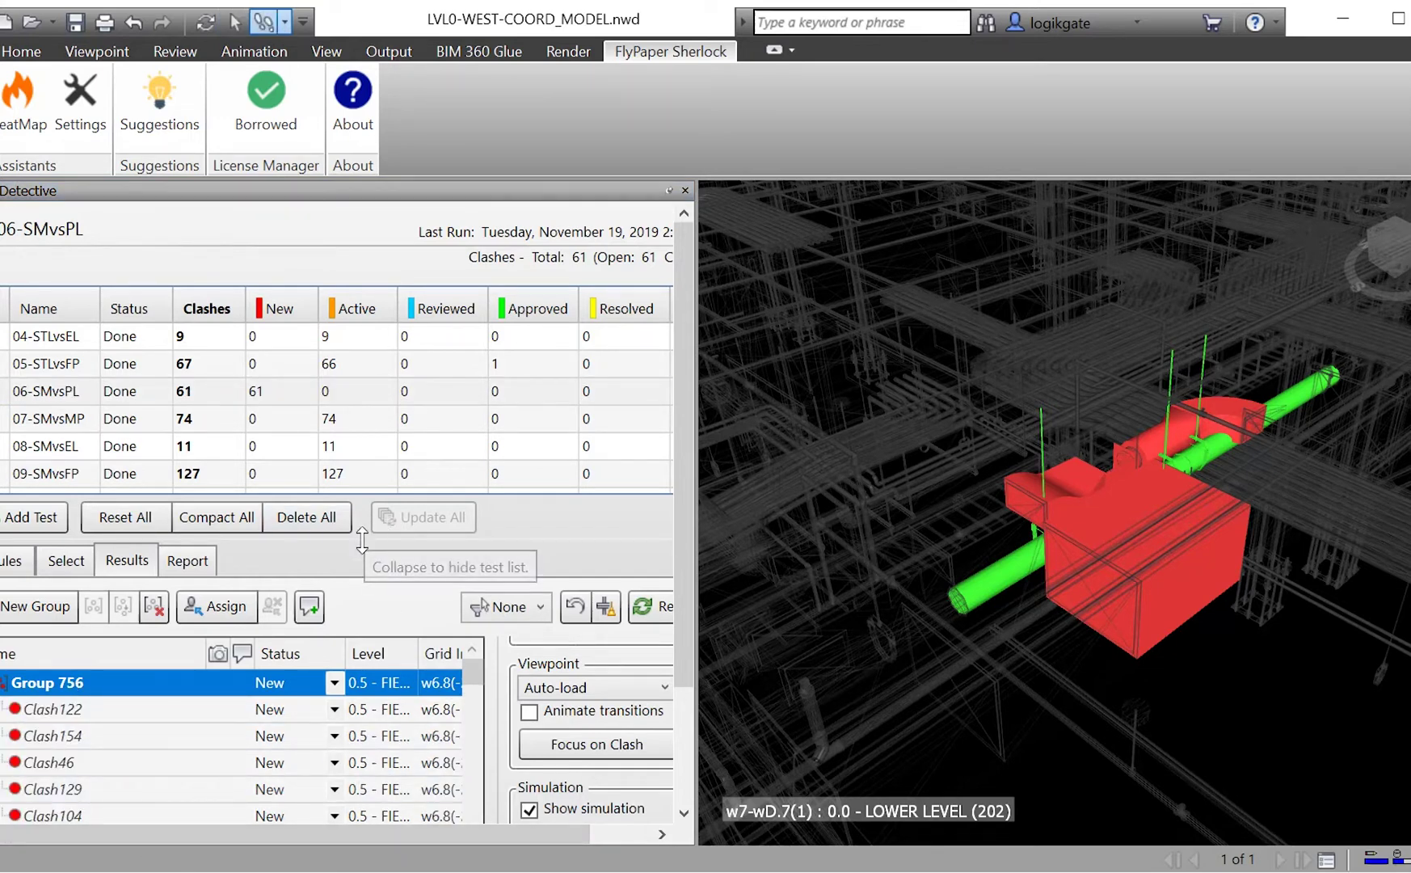
pyautogui.moveTo(362, 517); pyautogui.dragTo(361, 385)
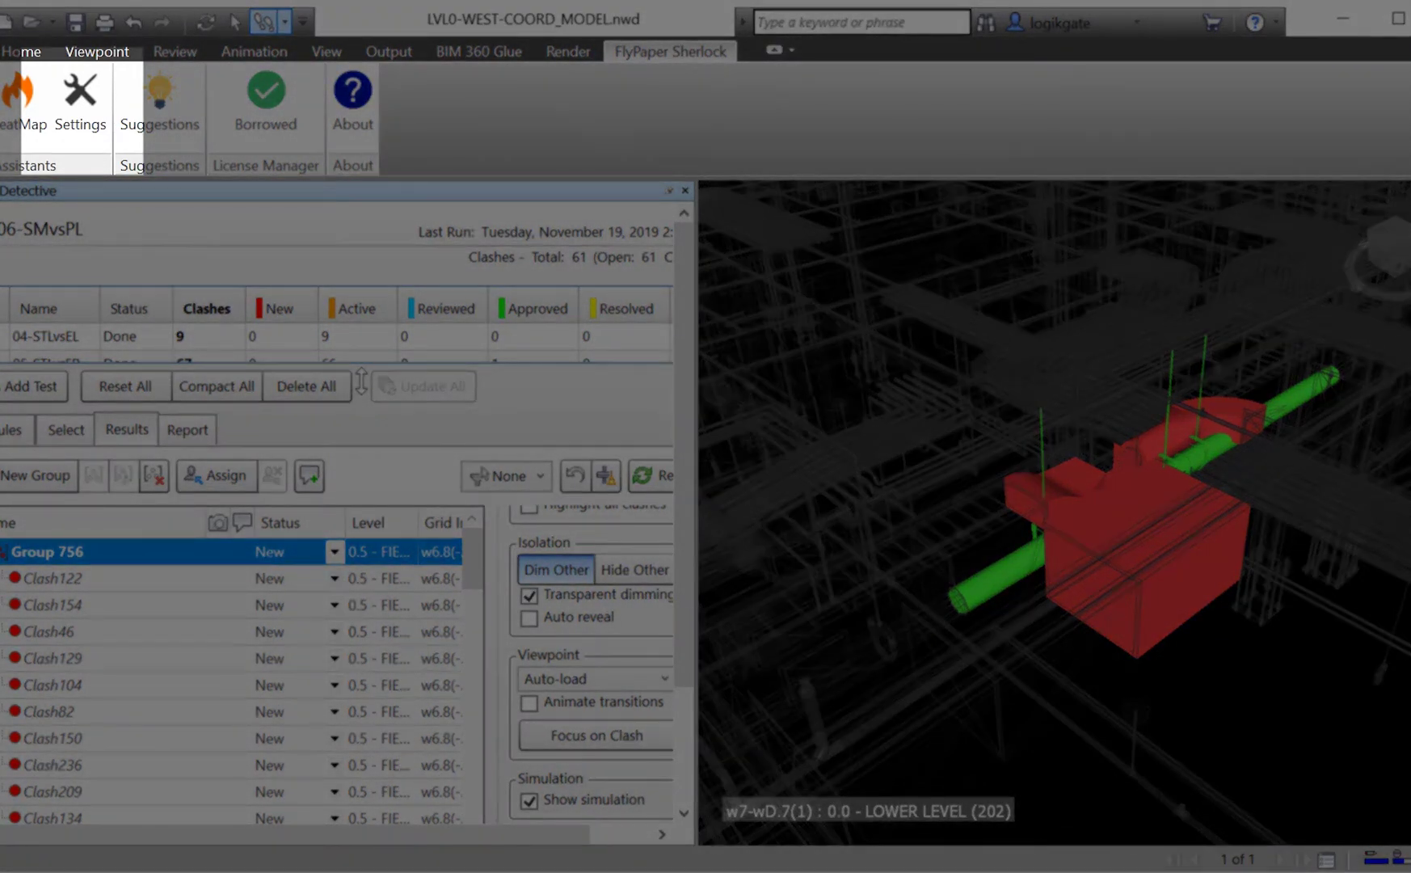
# - Distill all tests with the slider moved toward Focused, then view 07-SMvsMP example clash 3
pyautogui.click(80, 113)
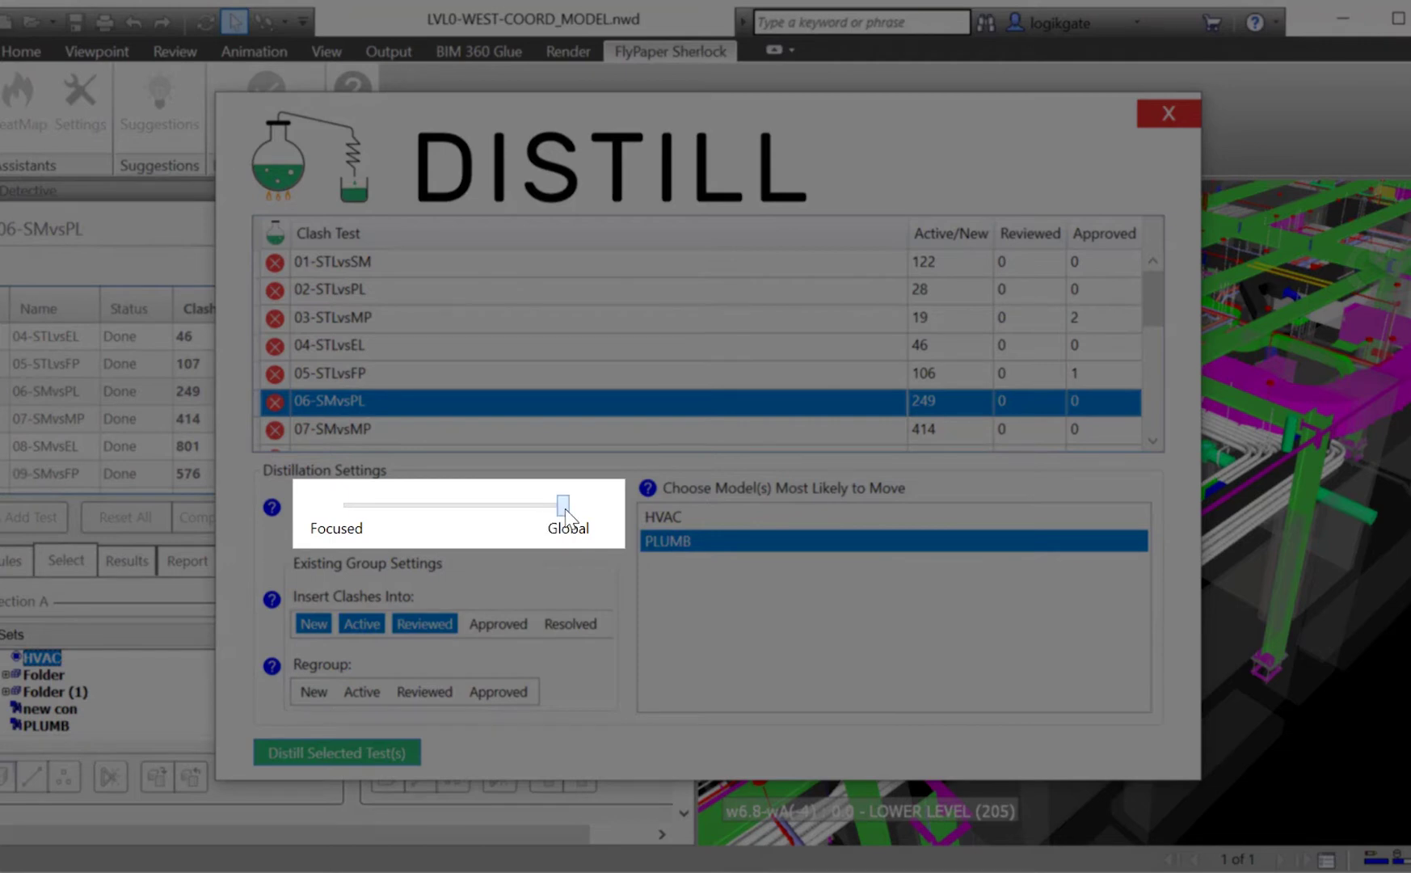
pyautogui.moveTo(560, 507); pyautogui.dragTo(447, 520)
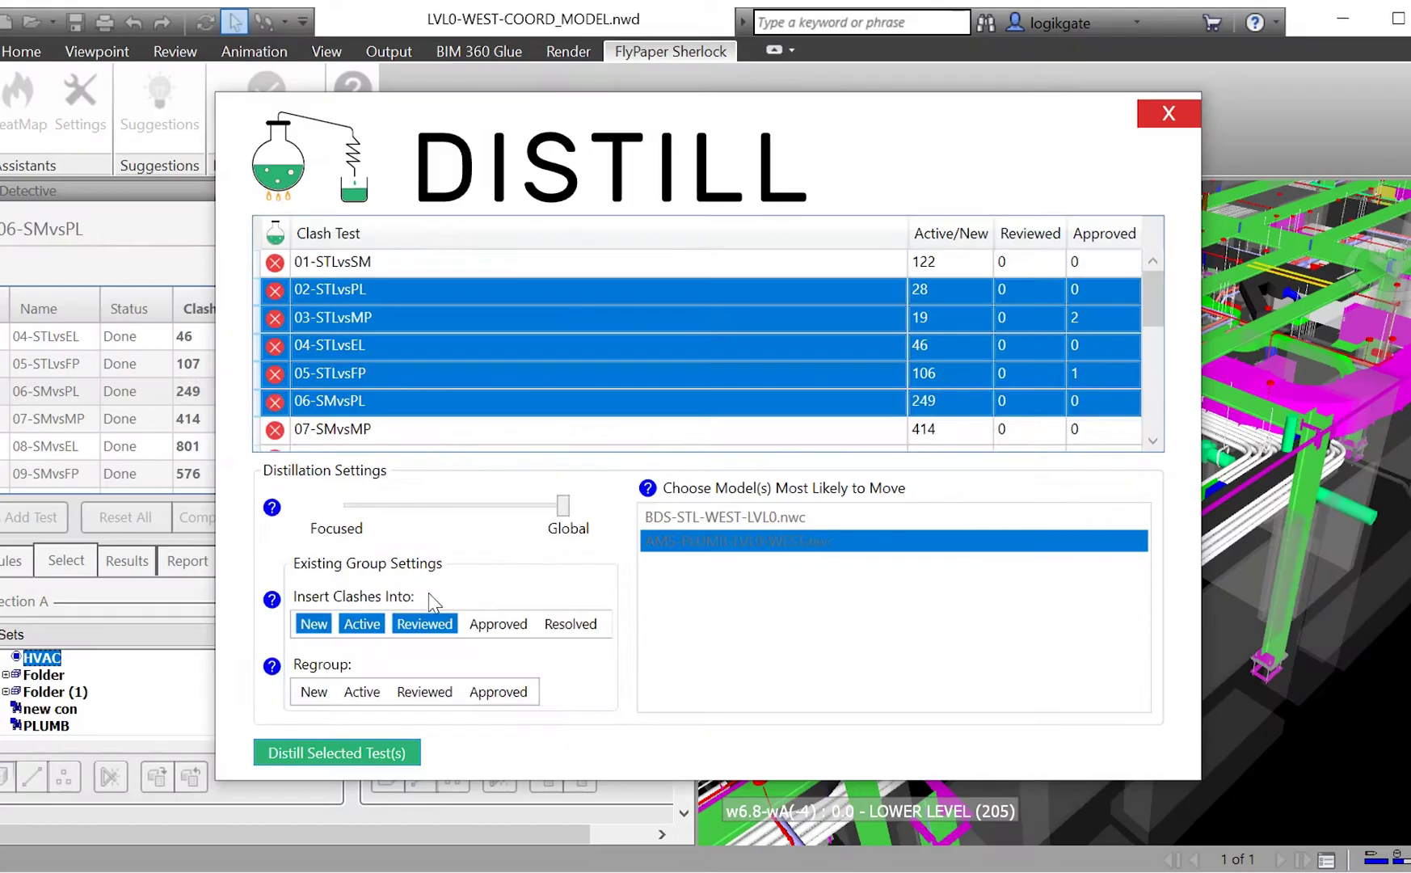
pyautogui.hotkey('ctrl', 'a')
pyautogui.click(346, 753)
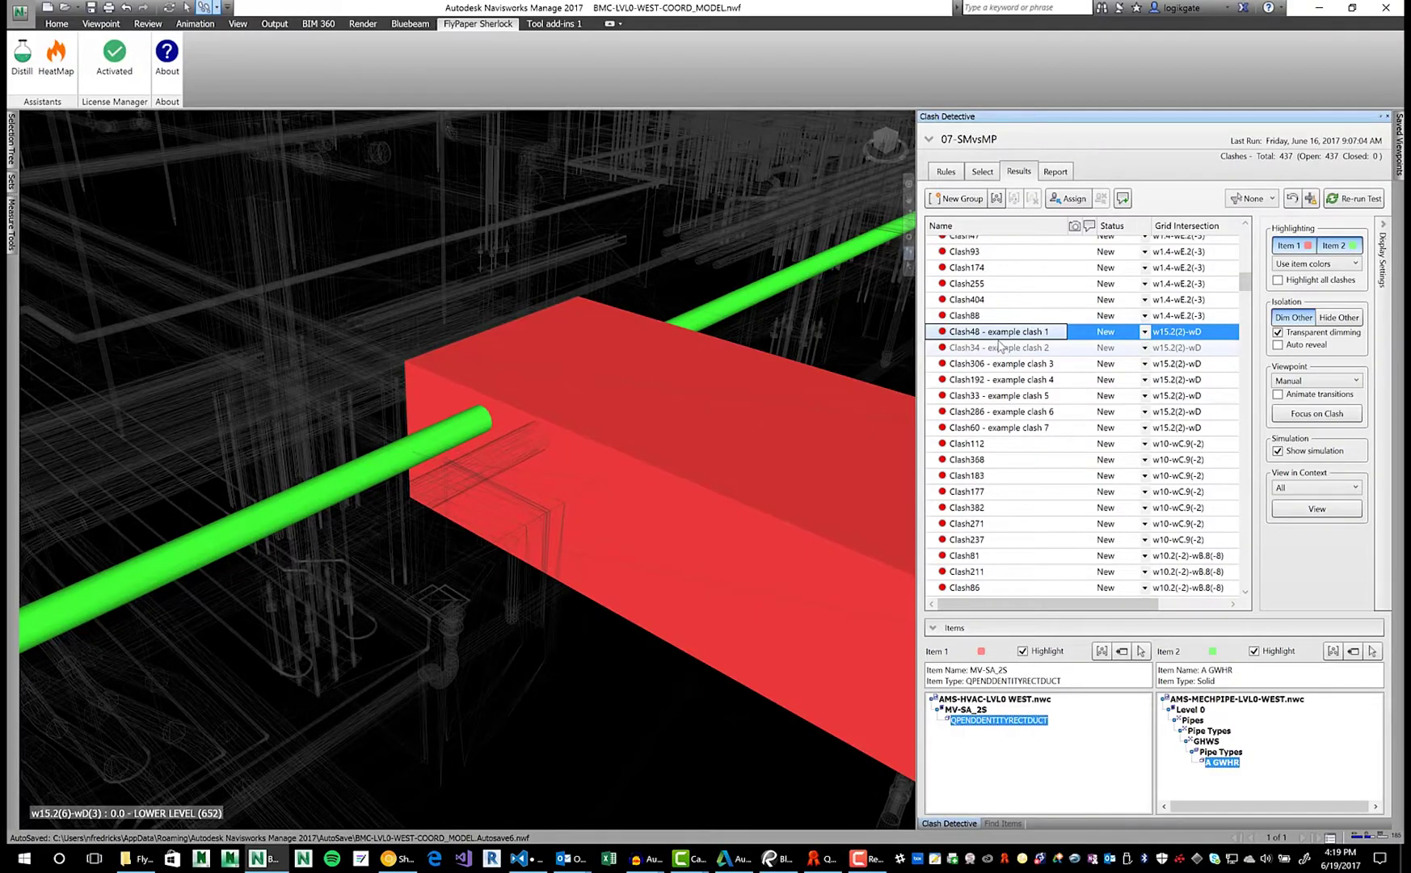
pyautogui.click(1000, 348)
pyautogui.click(1002, 364)
# - Review example clashes 4–7 of 07-SMvsMP and turn off Dim Other
pyautogui.click(1002, 381)
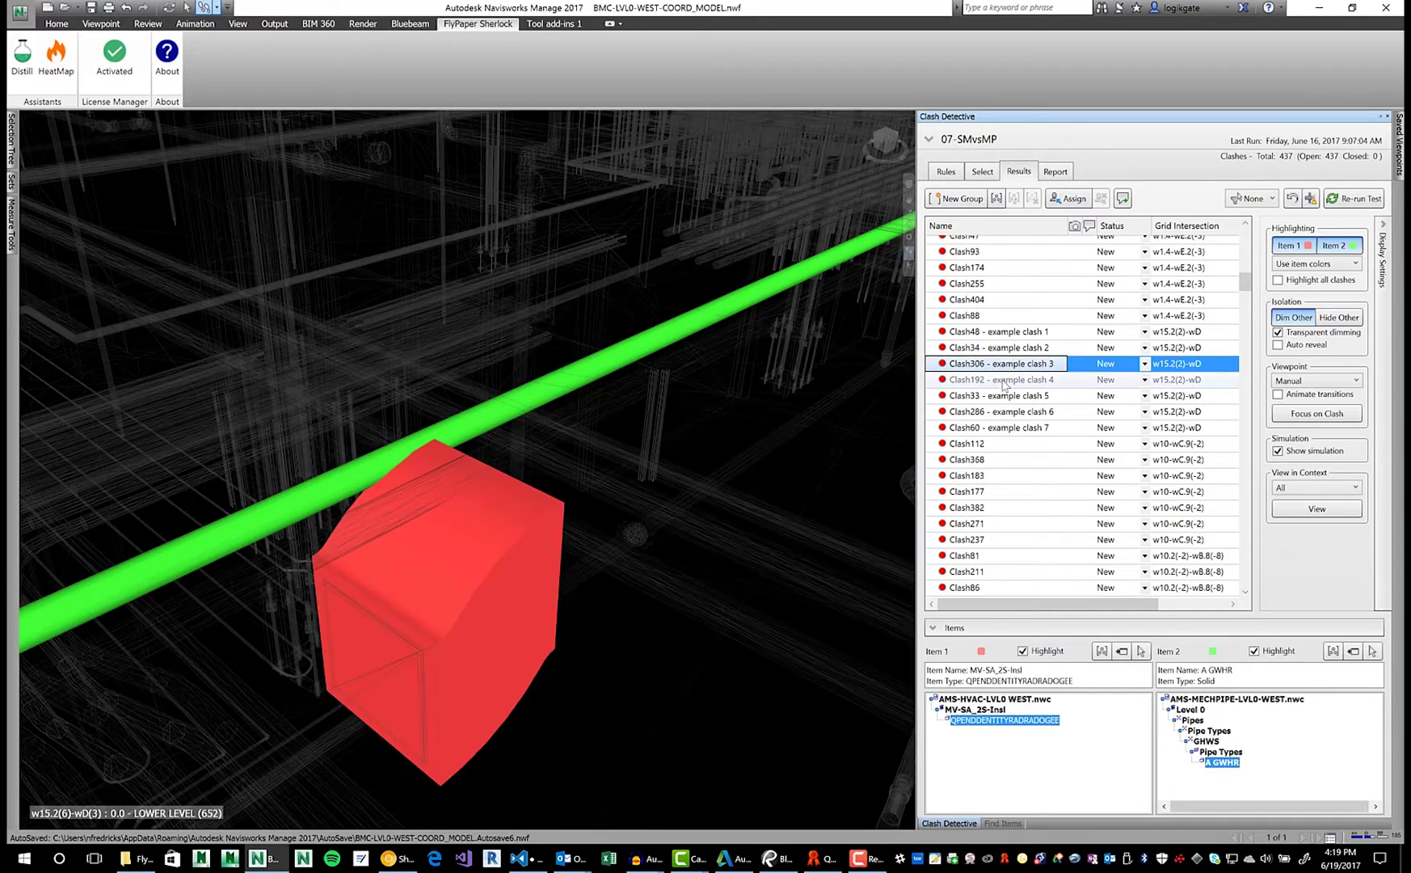
pyautogui.click(1002, 396)
pyautogui.click(1007, 412)
pyautogui.click(1008, 428)
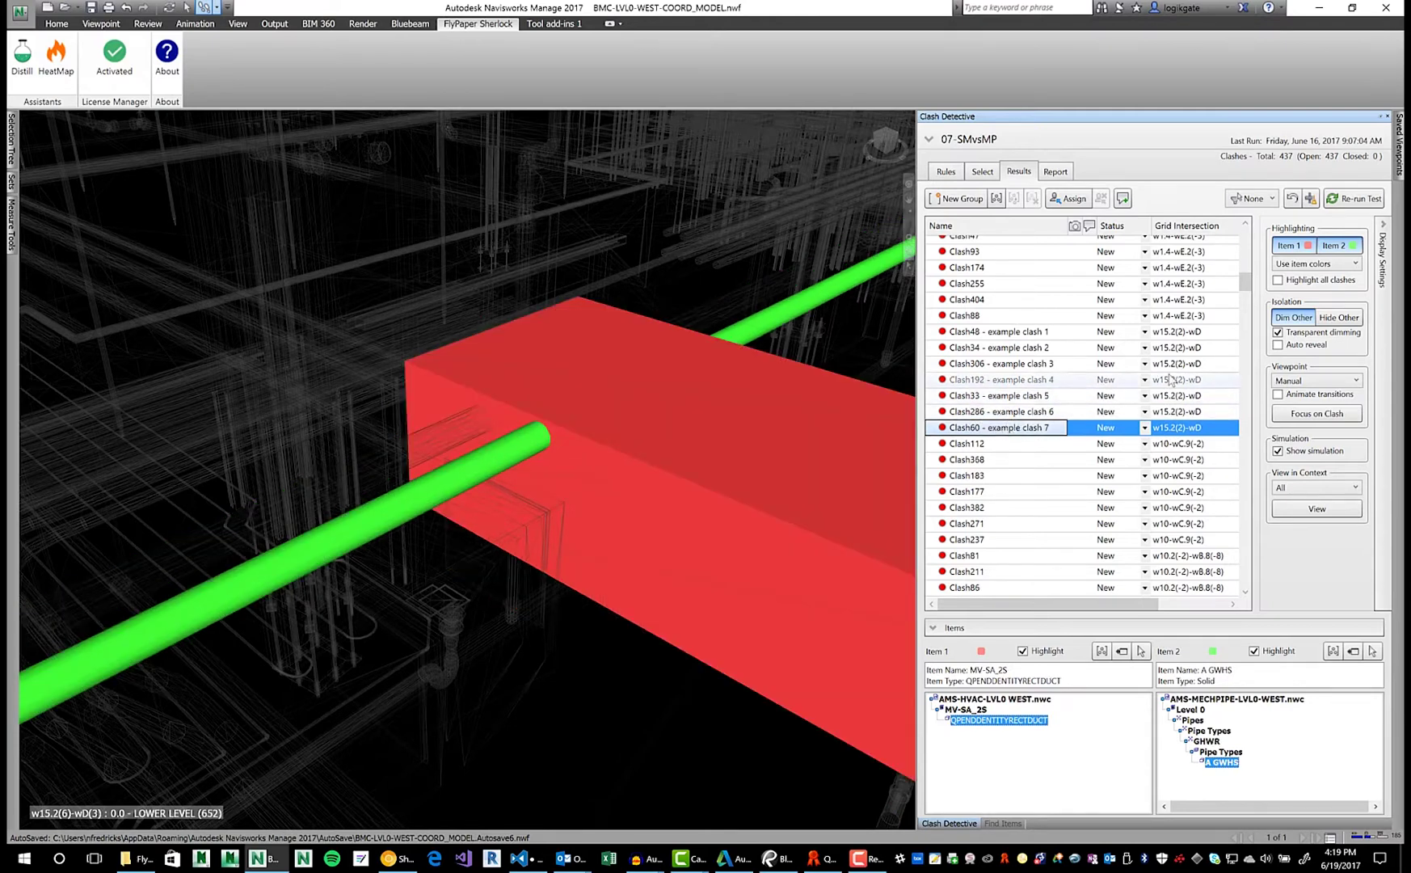
pyautogui.click(1293, 317)
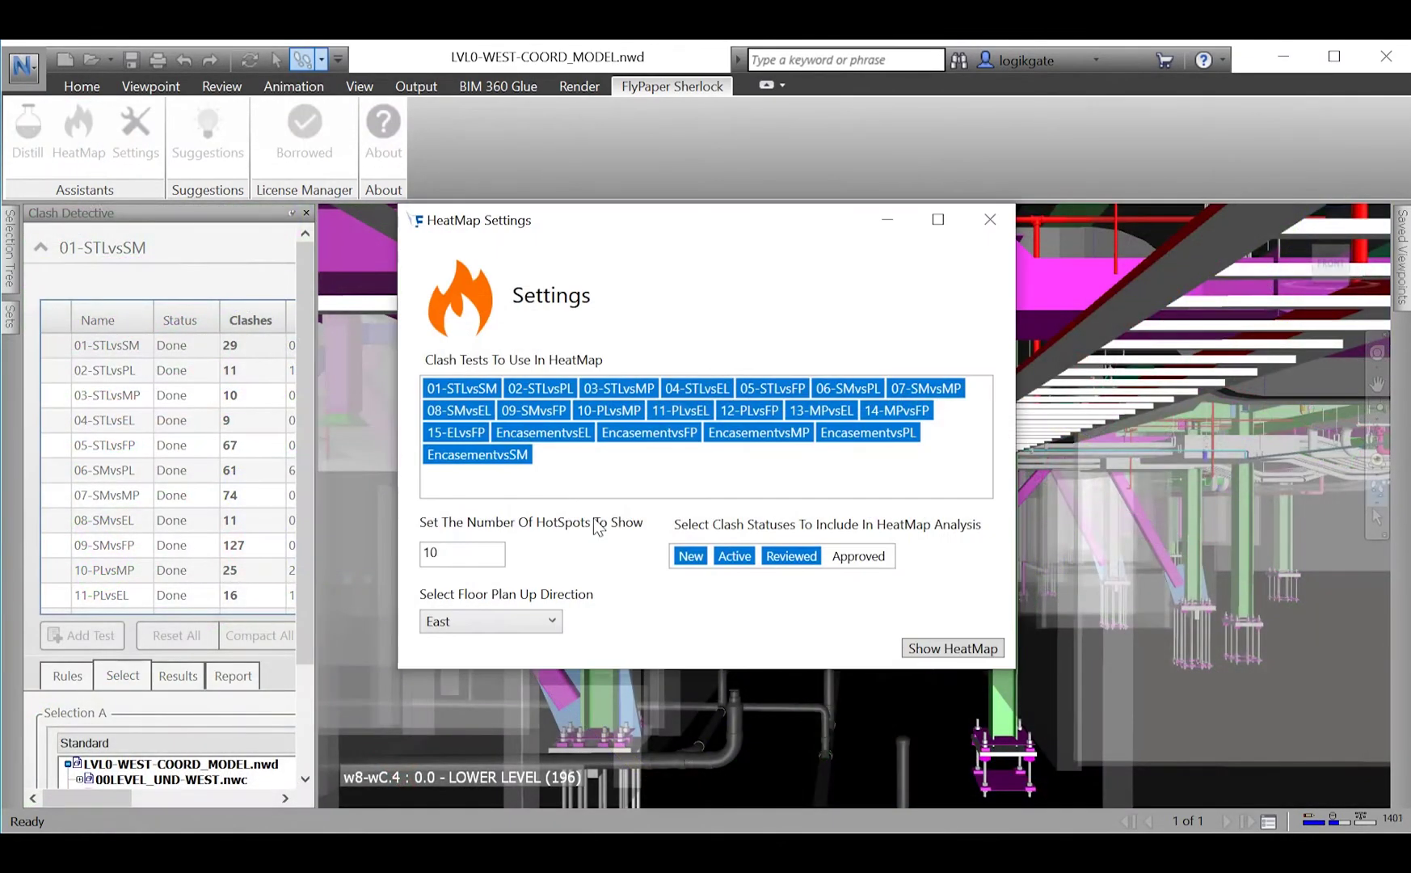
# - Render the ten-hotspot HeatMap, zoom in, and walk among the central hotspots
pyautogui.click(953, 649)
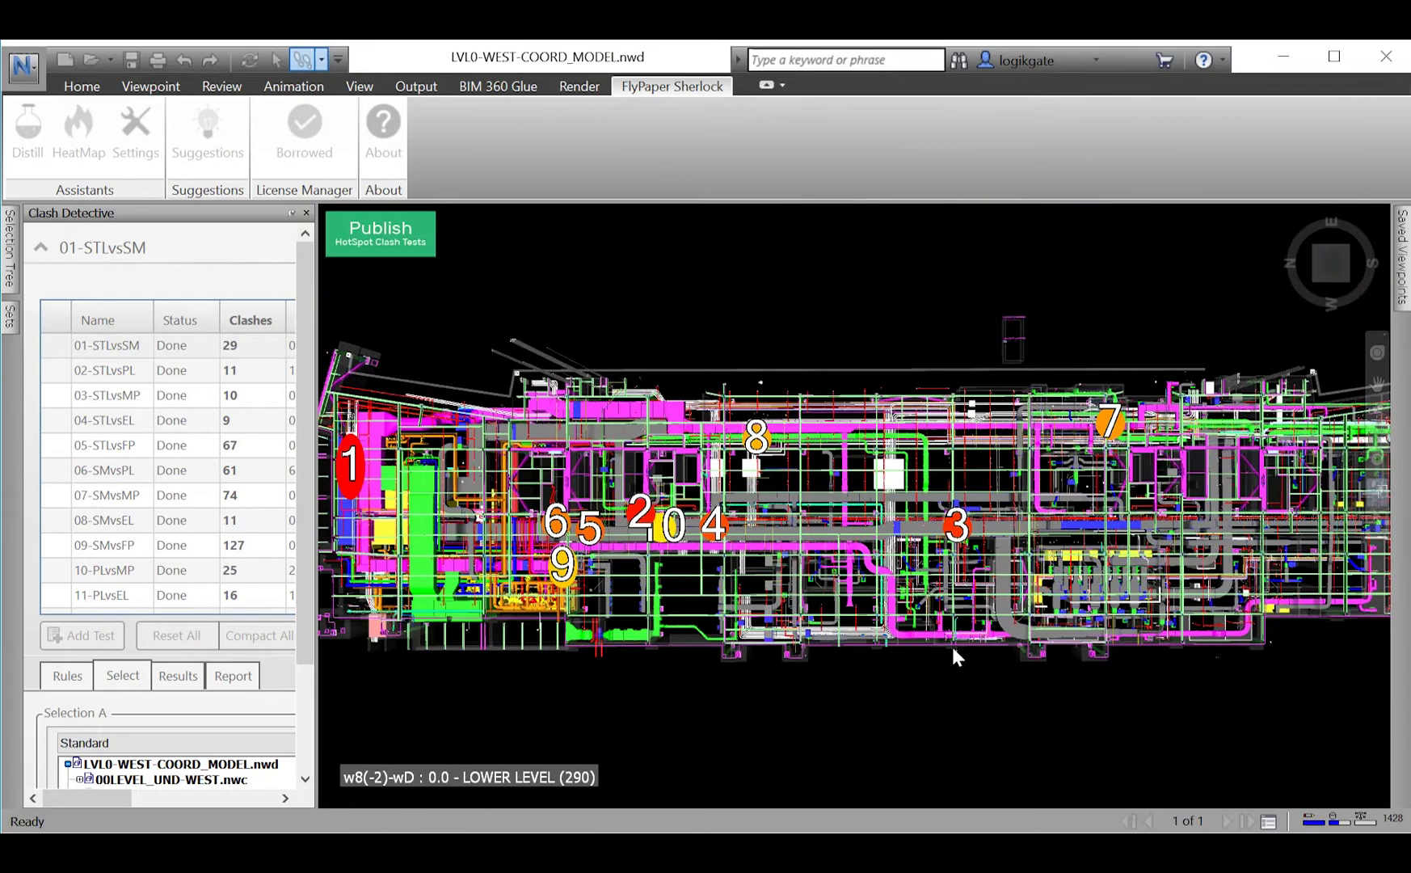
pyautogui.scroll(3, 758, 619)
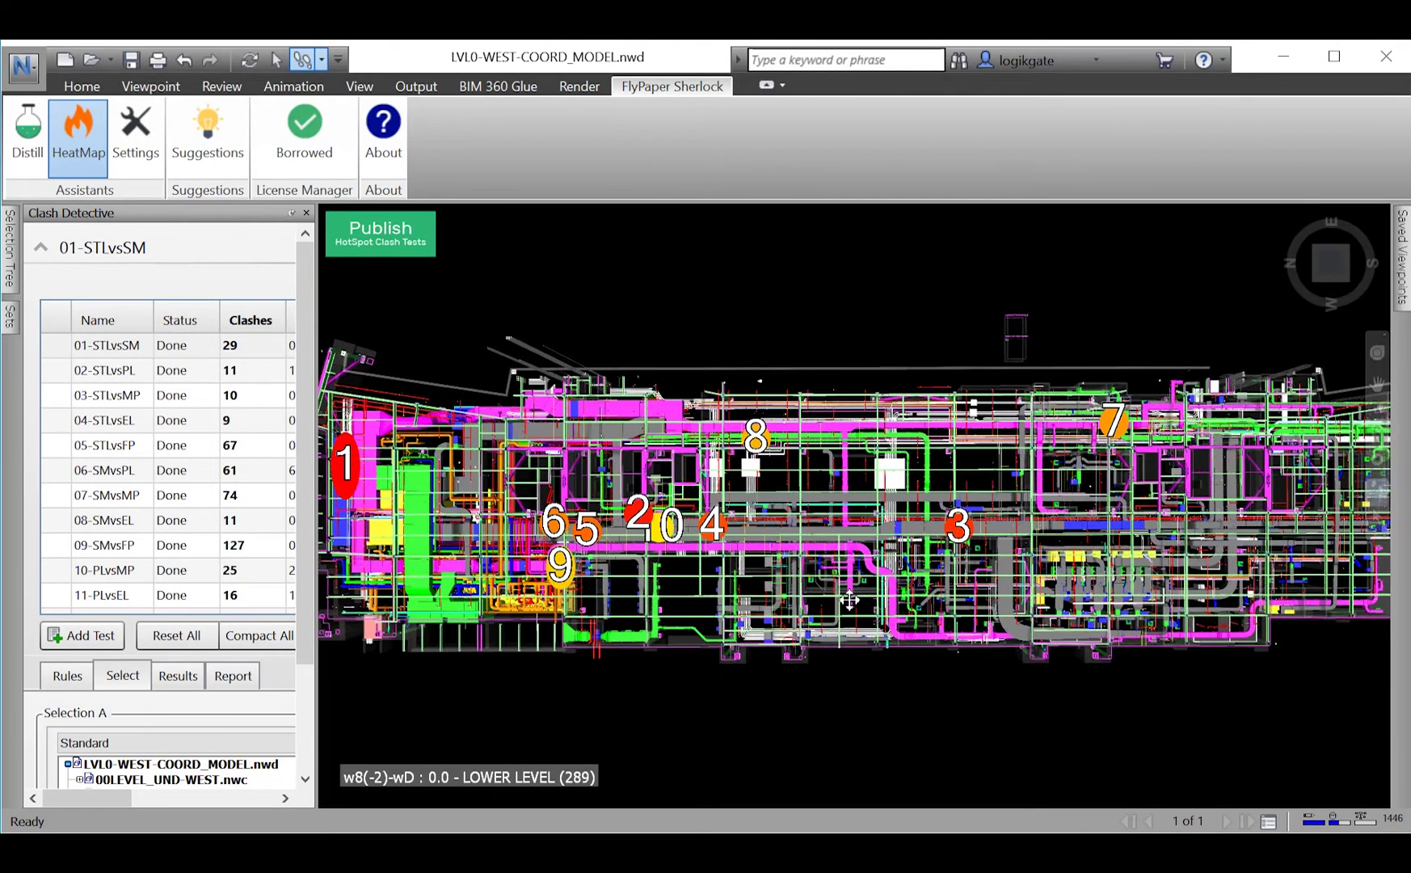
pyautogui.scroll(3, 757, 618)
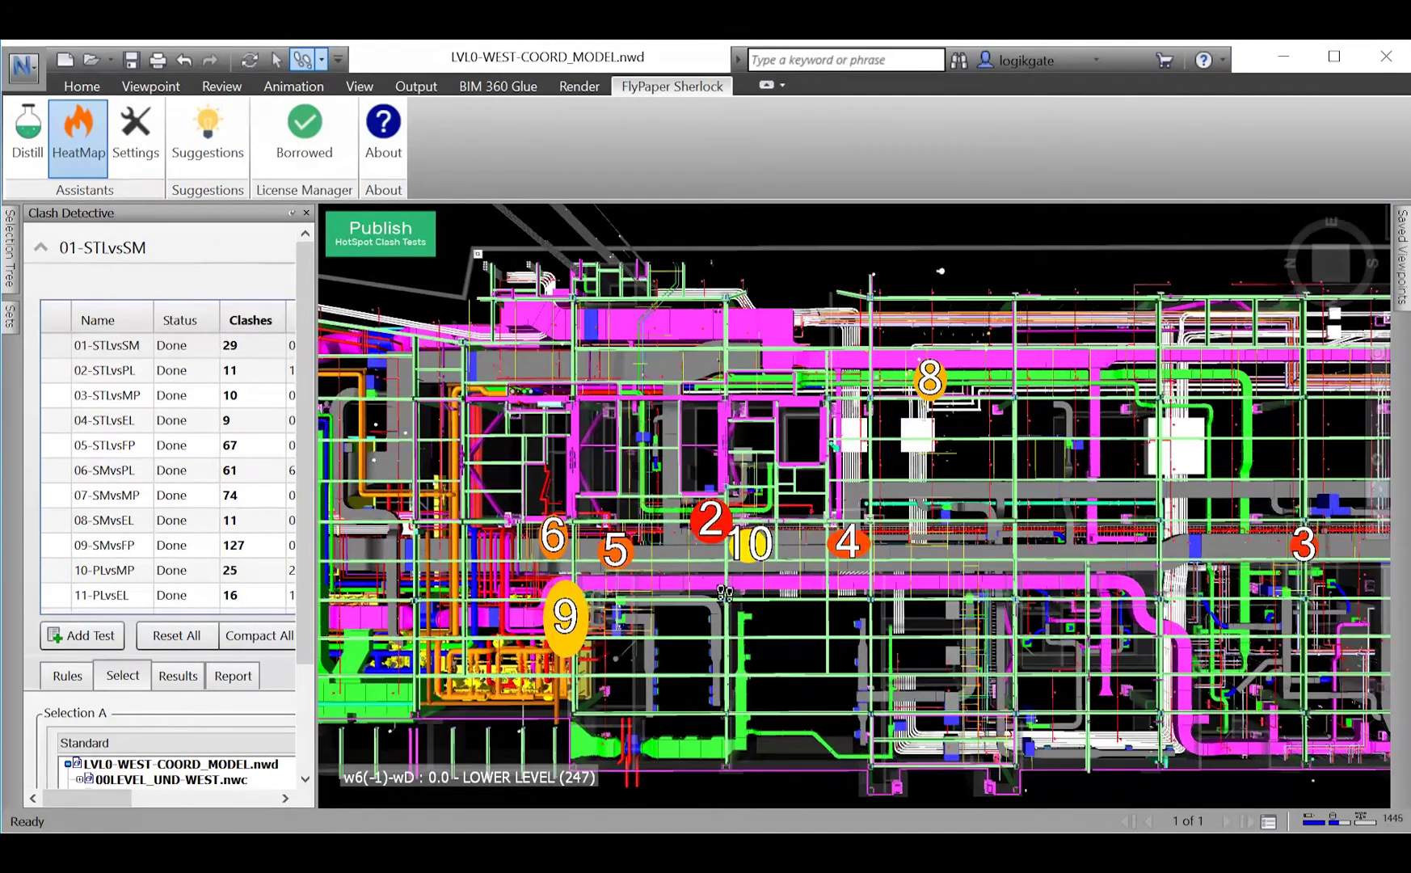
pyautogui.scroll(5, 778, 504)
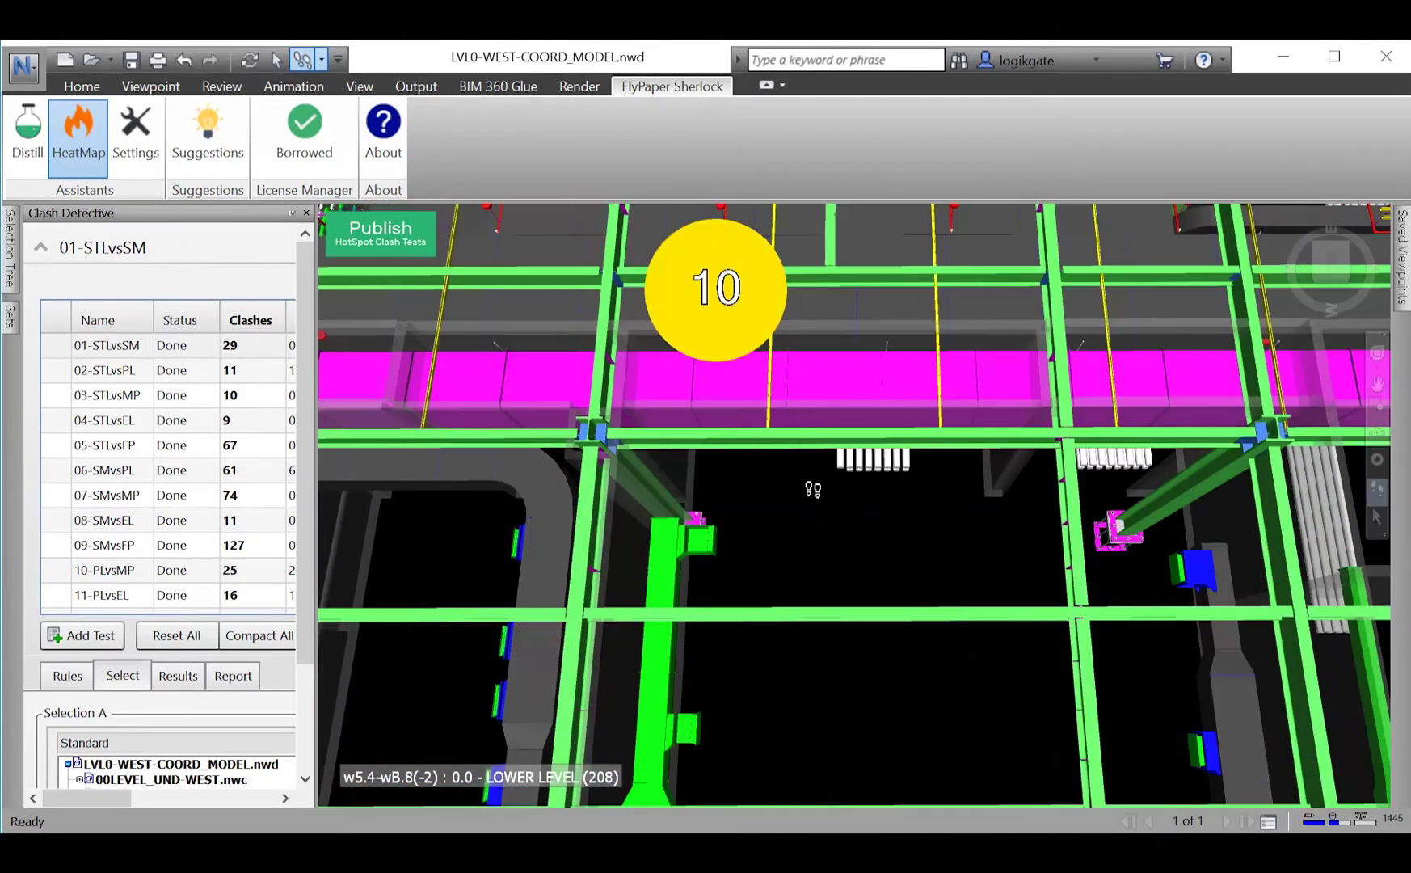
pyautogui.moveTo(813, 489); pyautogui.dragTo(927, 764)
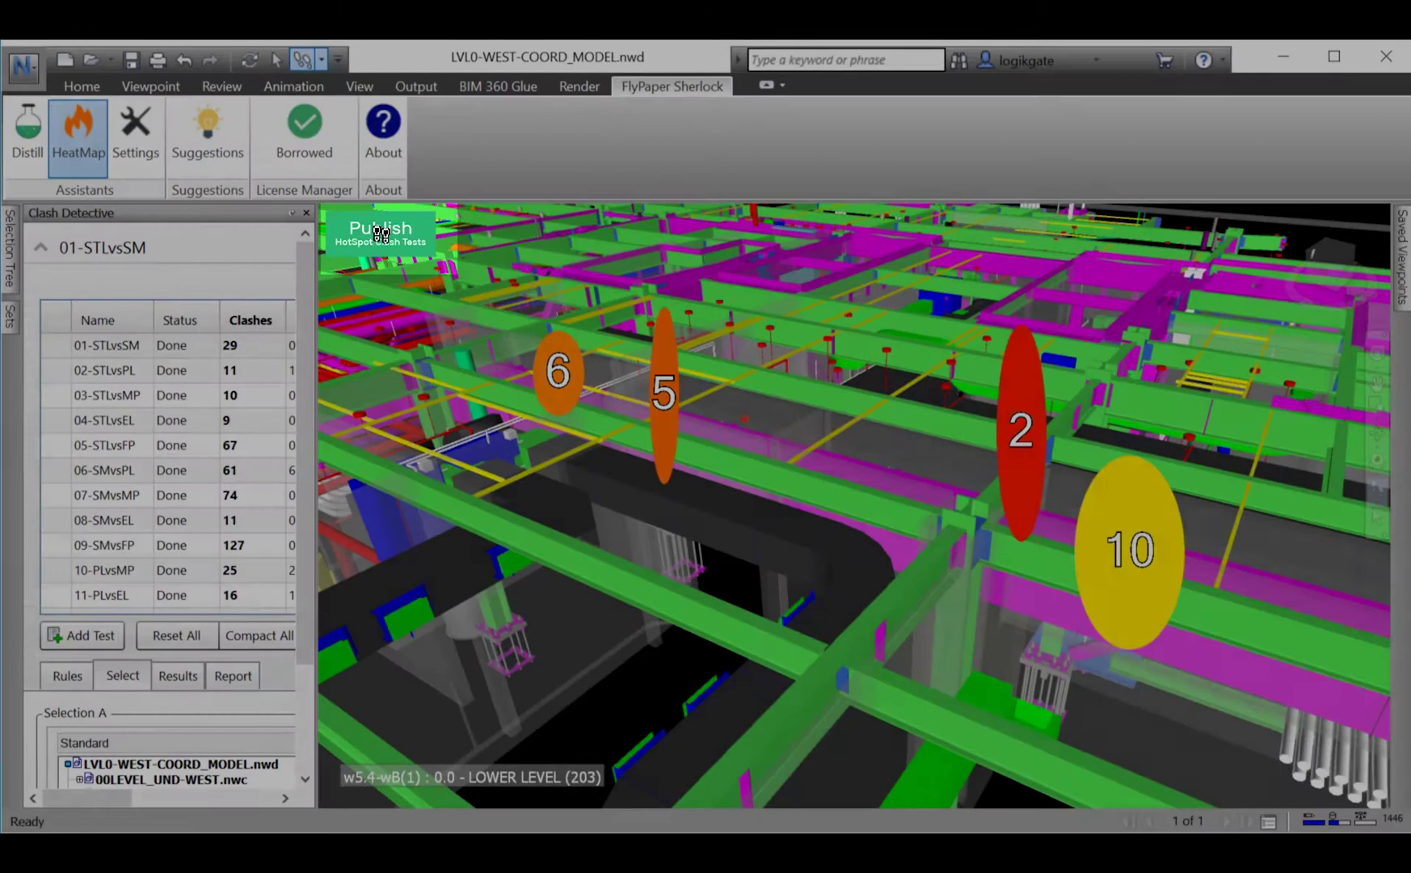
# - Publish the heat map as HotSpot clash tests and viewpoints, then load the new HeatMap viewpoint
pyautogui.click(380, 234)
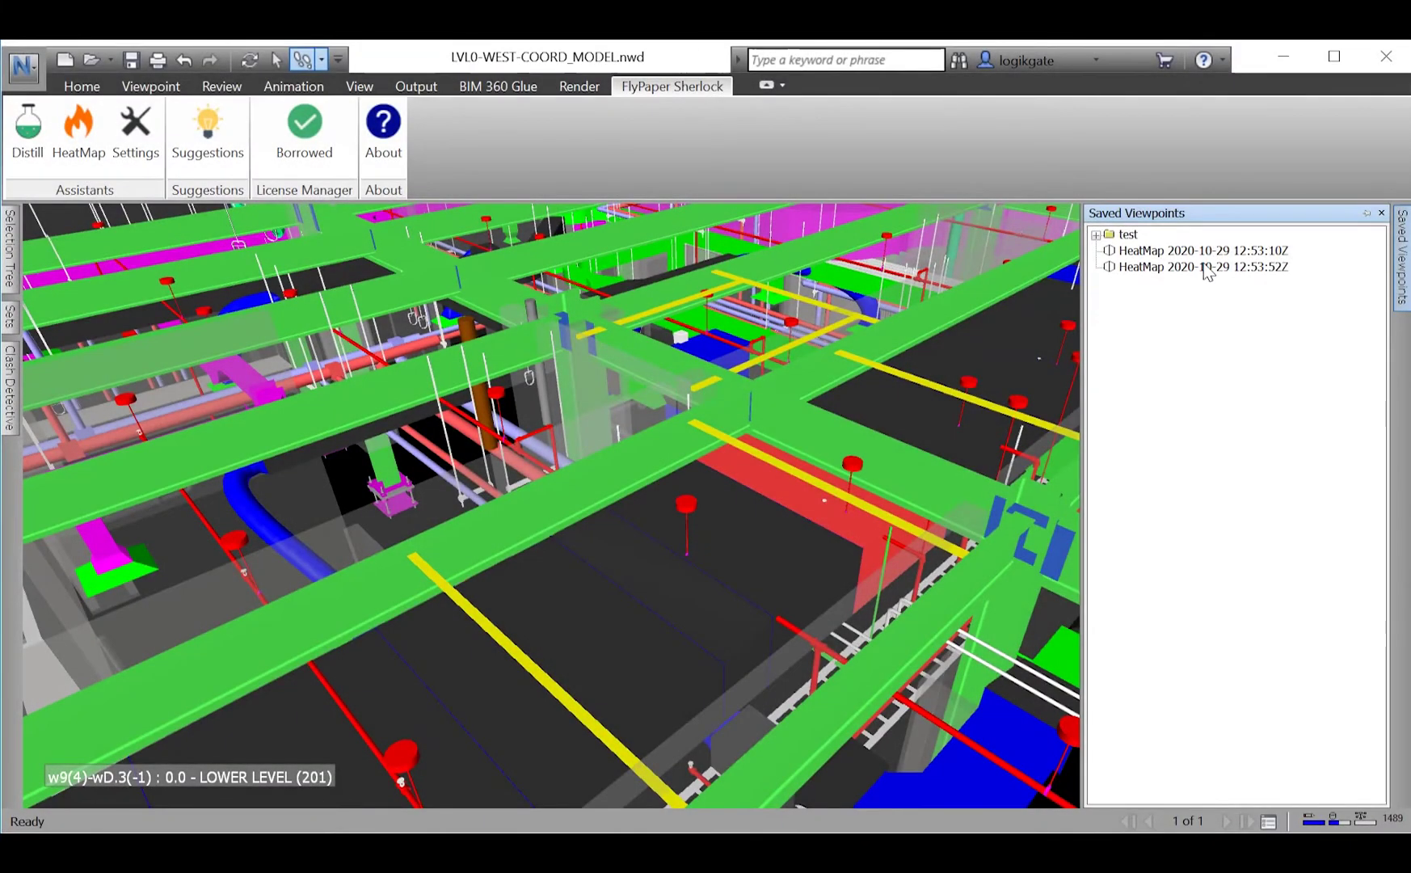
pyautogui.click(1204, 267)
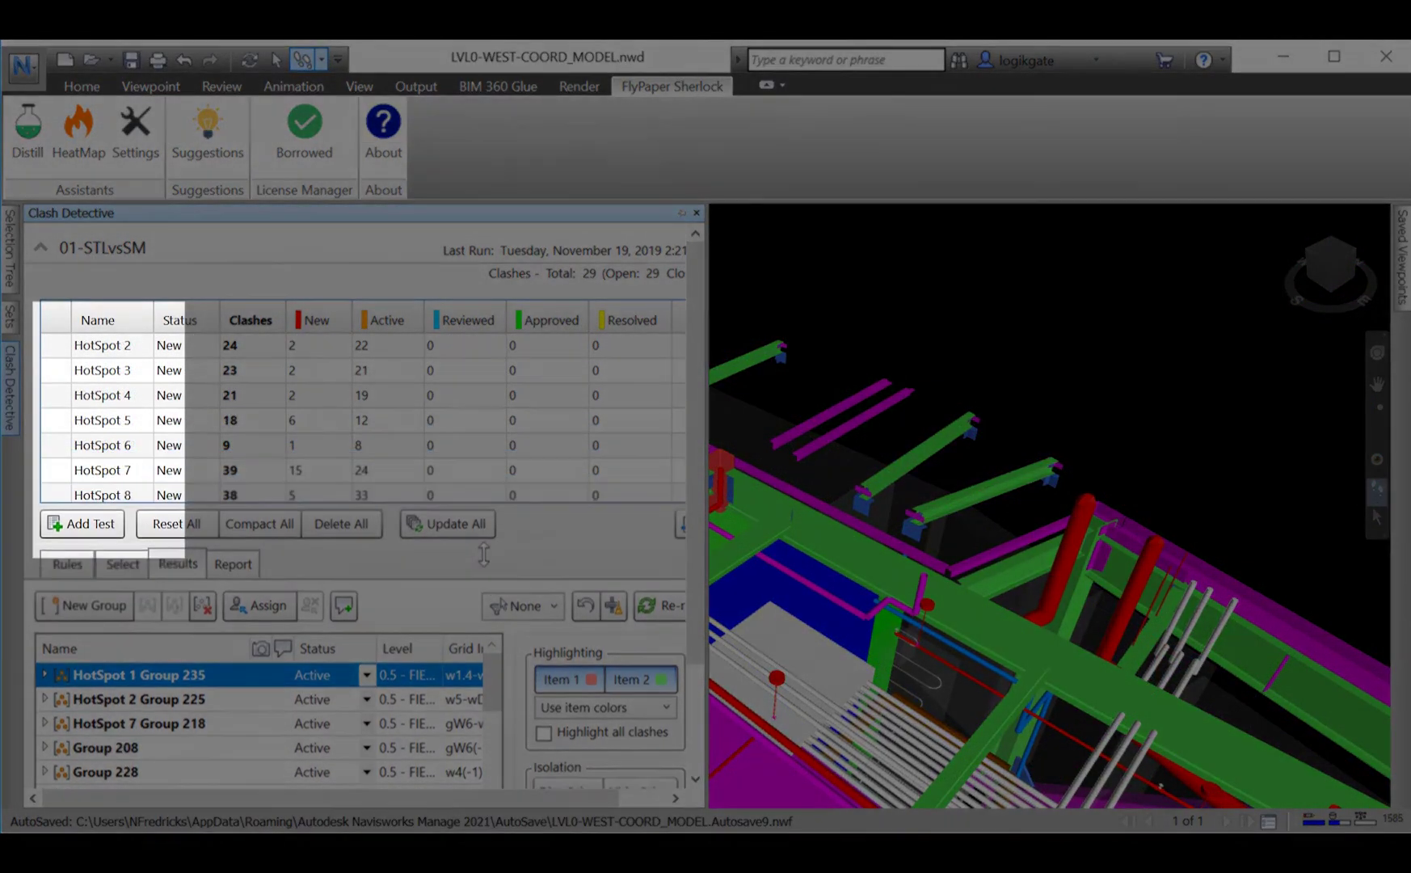
# - Show HotSpot 1's 529 clashes together, with other items dimmed and the view pulled back
pyautogui.scroll(1, 113, 398)
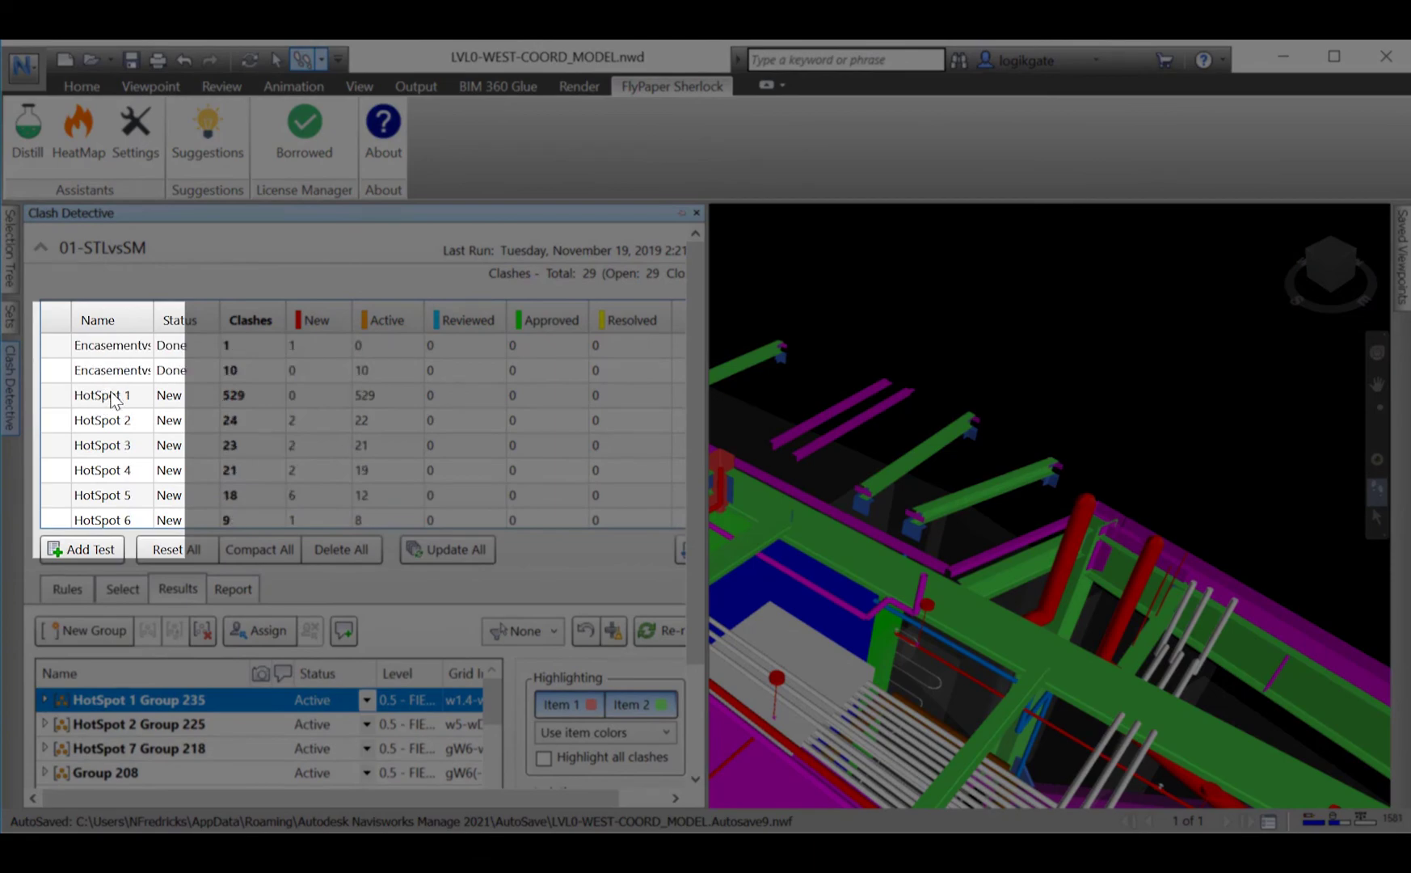
pyautogui.click(115, 396)
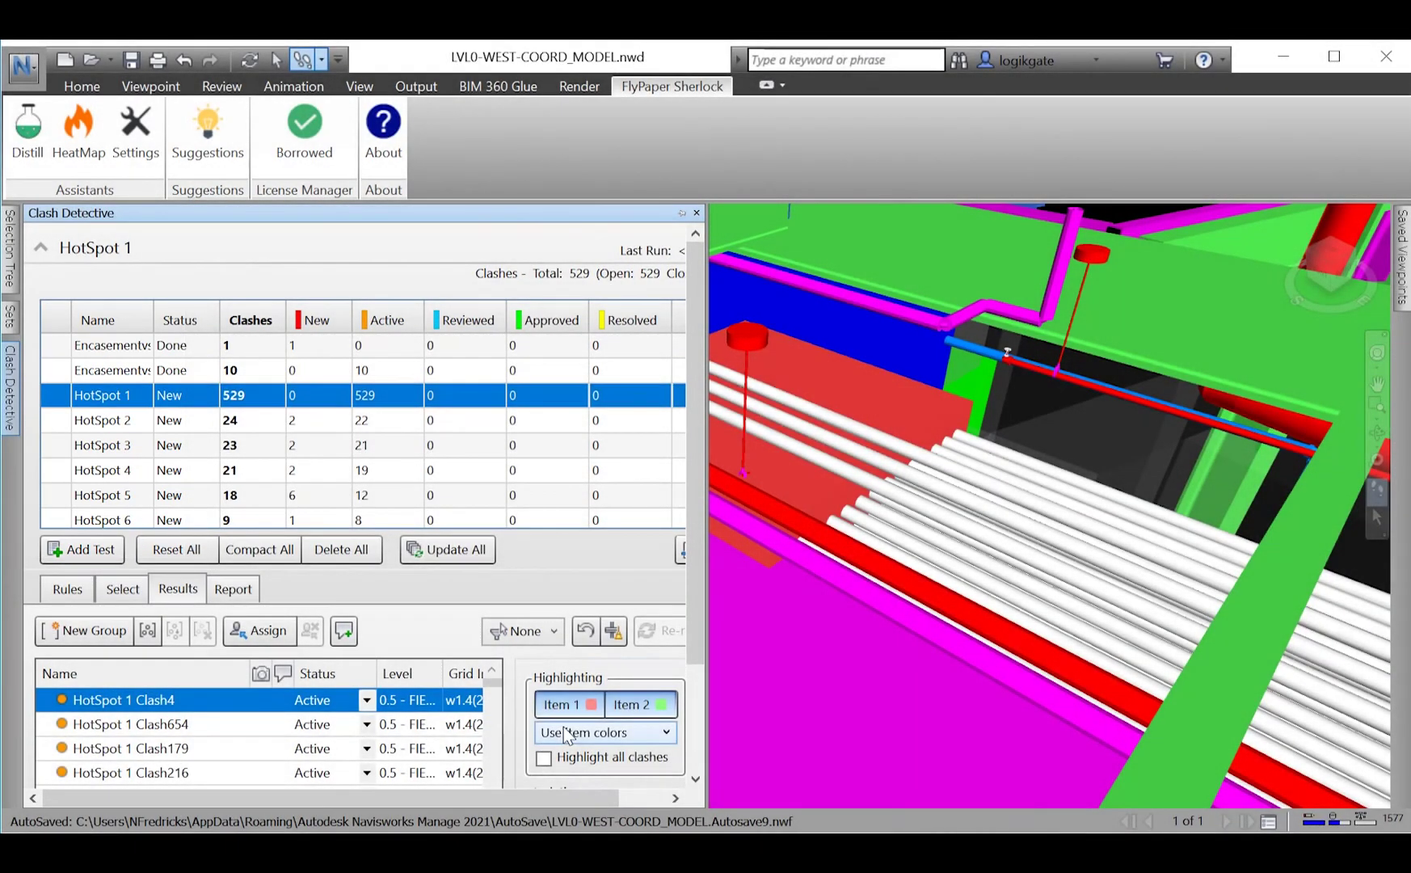
pyautogui.scroll(-2, 564, 726)
pyautogui.click(569, 711)
pyautogui.scroll(2, 569, 711)
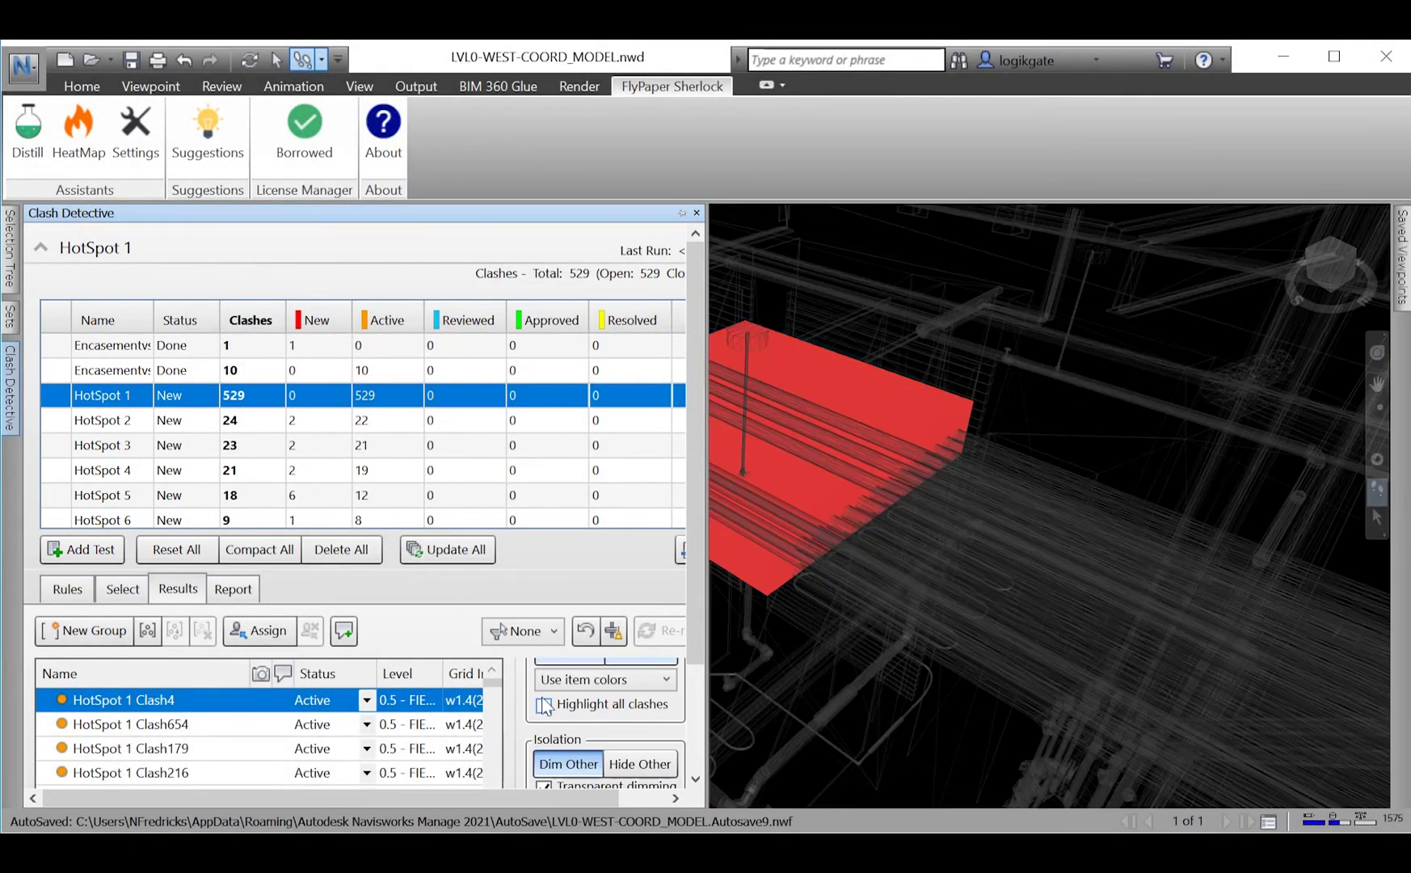
pyautogui.click(543, 703)
pyautogui.moveTo(865, 573); pyautogui.dragTo(765, 504)
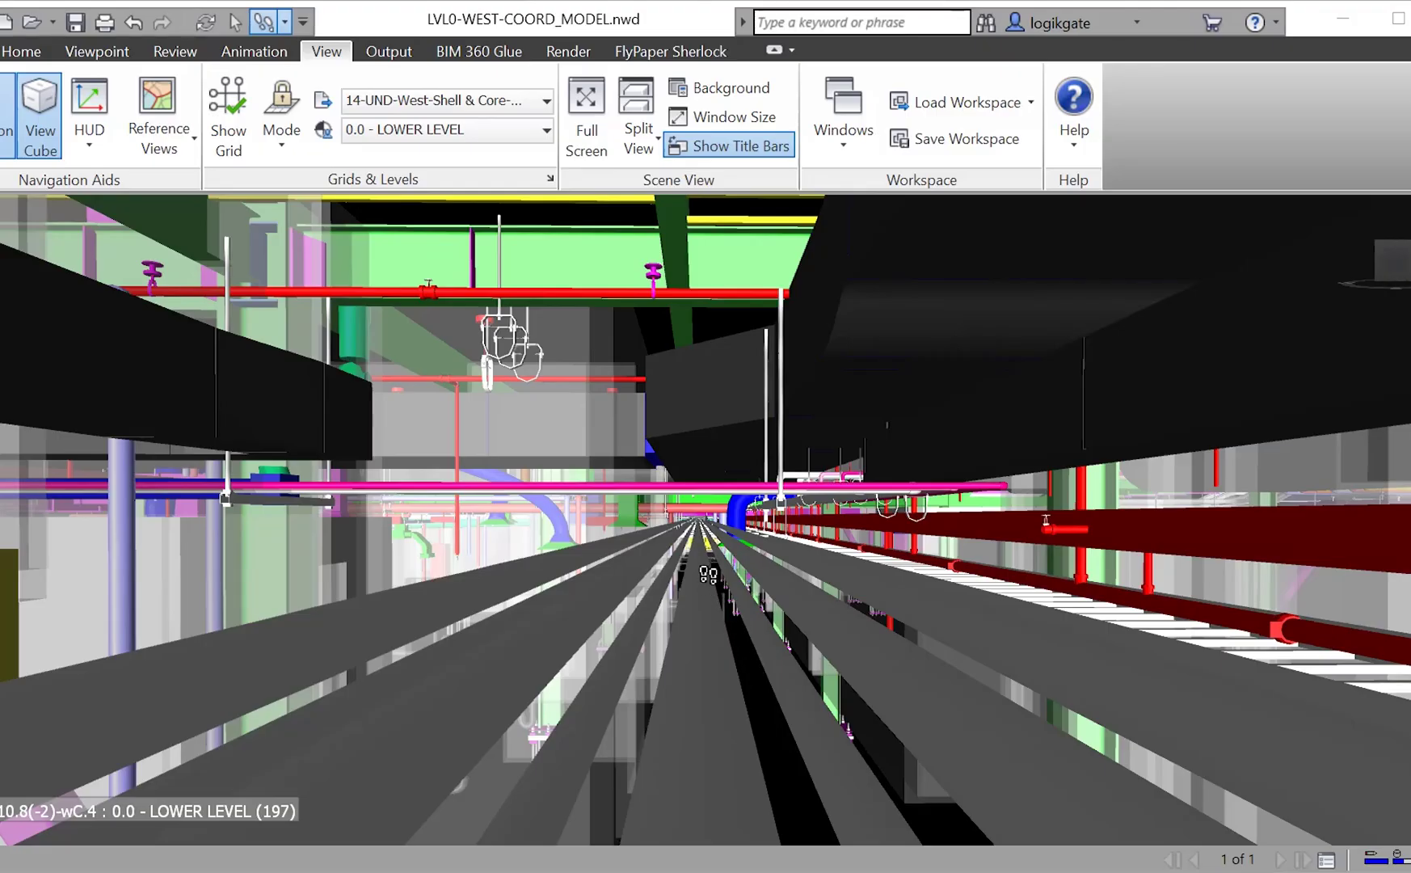
# - Walk forward until the red pipe and grey duct cross above the blue curved duct
pyautogui.moveTo(762, 646); pyautogui.dragTo(752, 574)
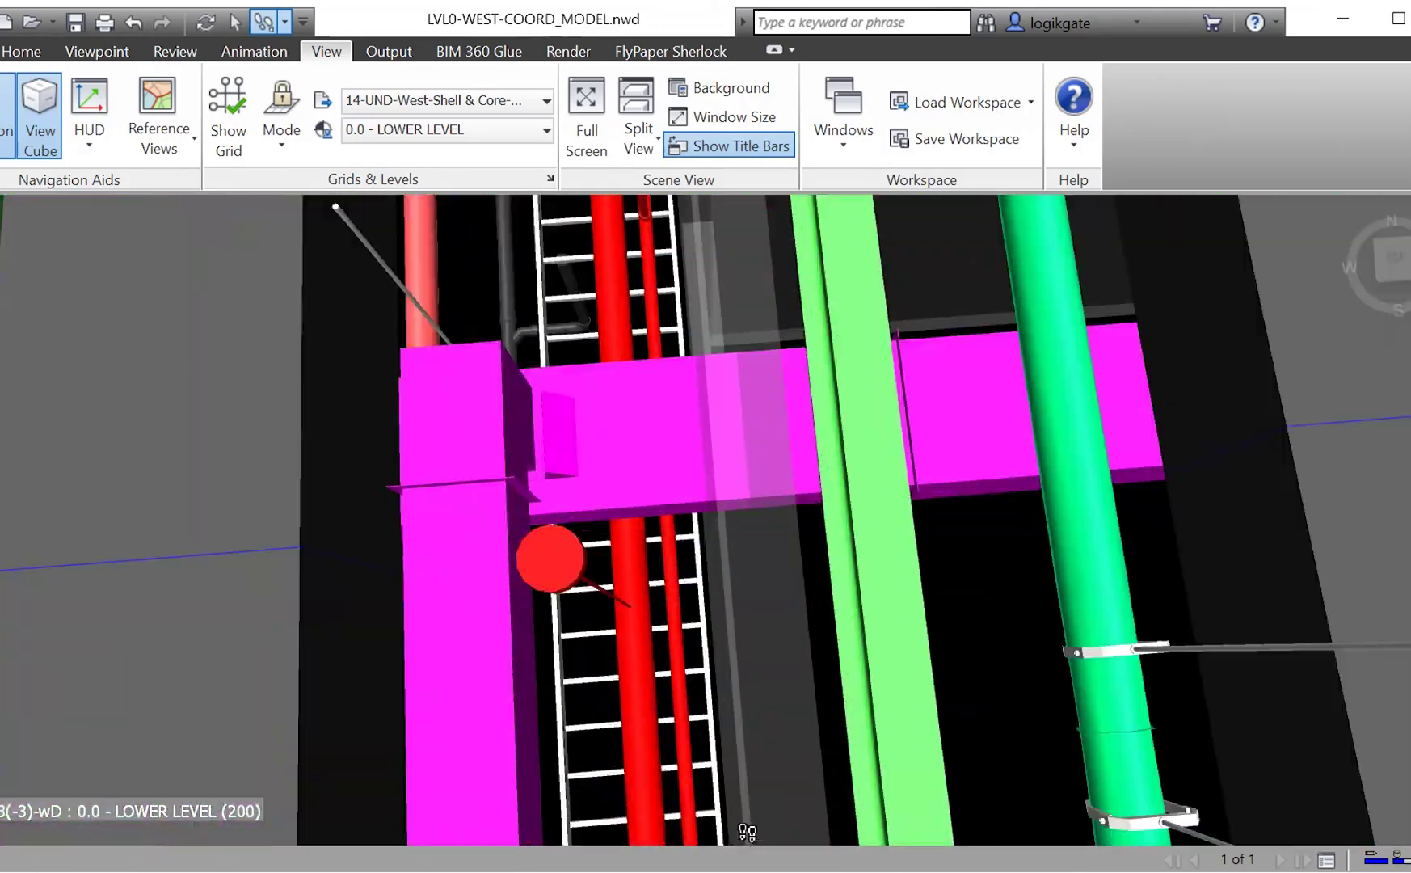
pyautogui.moveTo(727, 796); pyautogui.dragTo(638, 695)
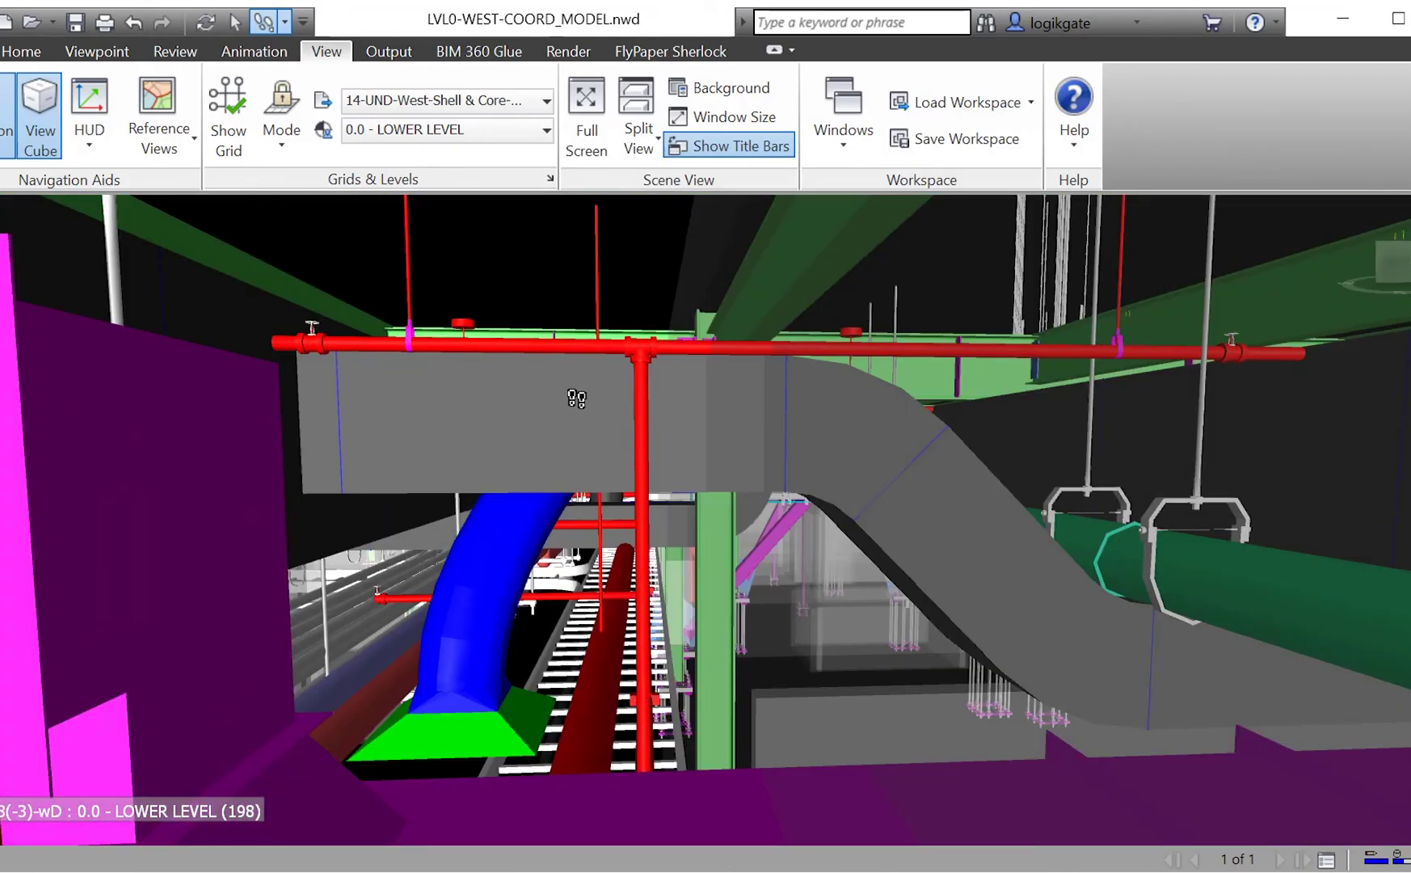